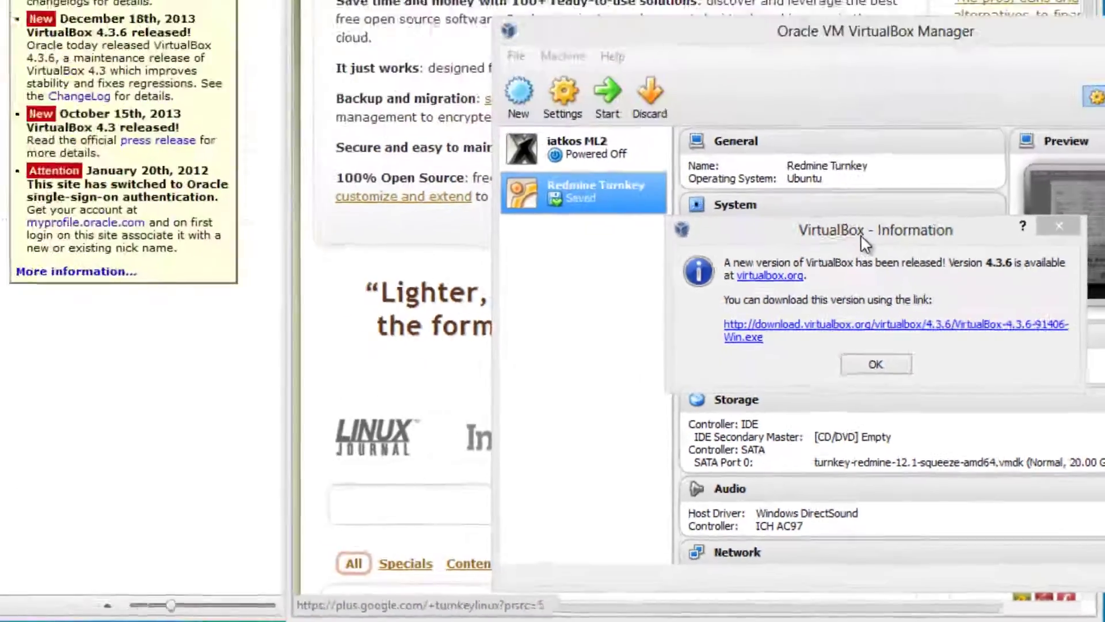
Step: Dismiss the VirtualBox update notice and look through the appliance catalogue on the TurnKey Linux site
{"action": "key", "text": "Return"}
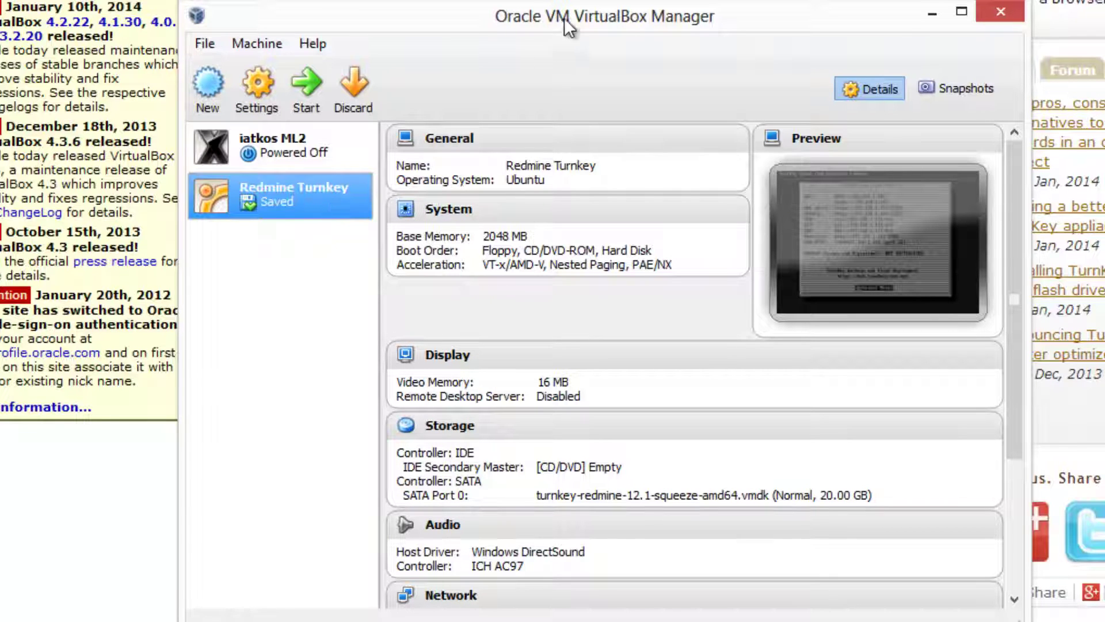
{"action": "left_click_drag", "start_coordinate": [651, 16], "coordinate": [0, 0]}
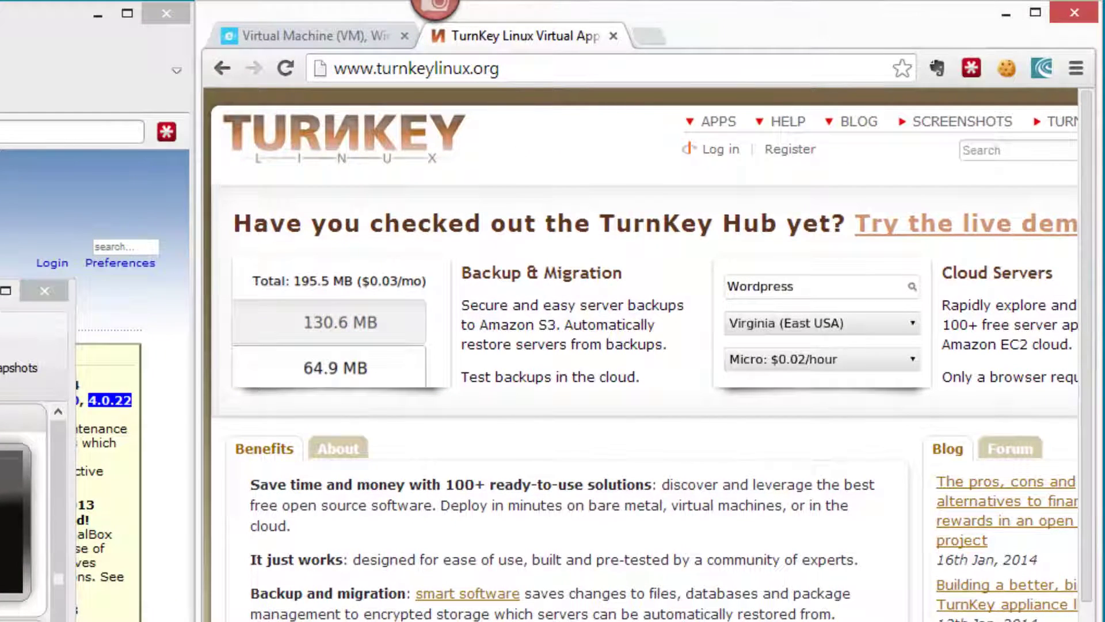
{"action": "scroll", "coordinate": [413, 621], "scroll_direction": "down", "scroll_amount": 10}
{"action": "scroll", "coordinate": [413, 230], "scroll_direction": "down", "scroll_amount": 5}
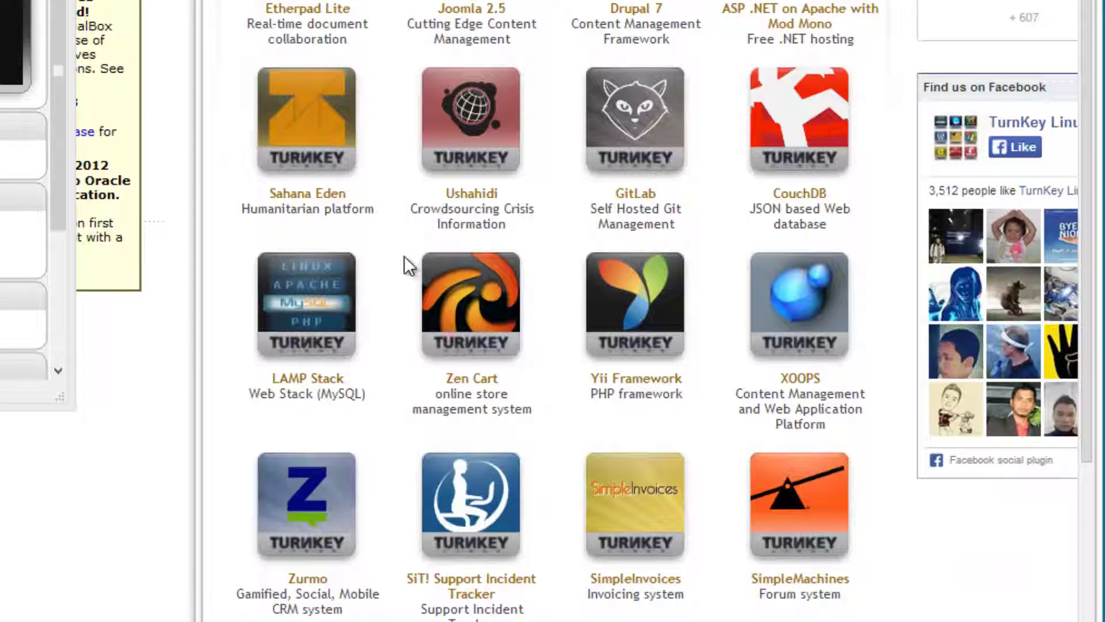
Step: Examine the VirtualBox on Windows virtual machine downloads for the different Internet Explorer versions on the modern.IE page
{"action": "key", "text": "alt+Tab"}
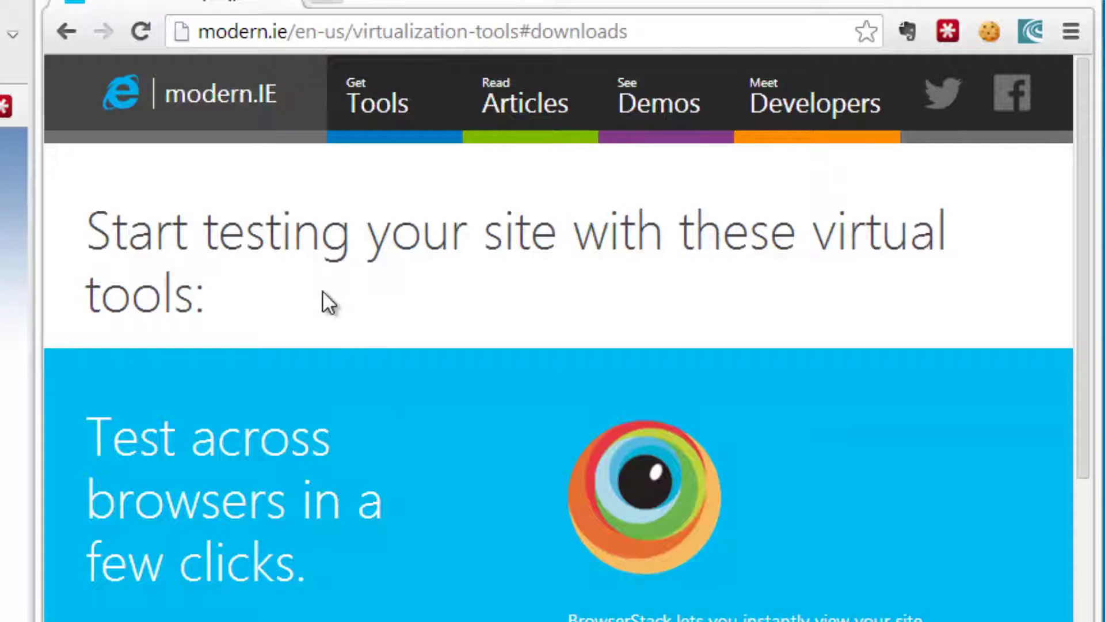
{"action": "scroll", "coordinate": [288, 391], "scroll_direction": "down", "scroll_amount": 5}
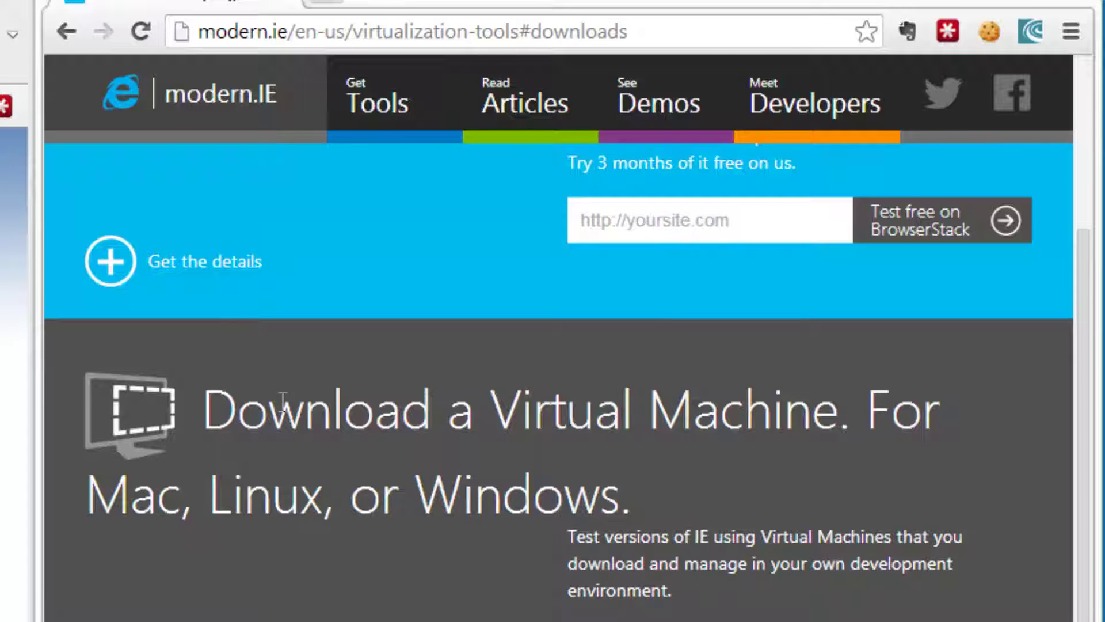
{"action": "scroll", "coordinate": [282, 397], "scroll_direction": "down", "scroll_amount": 7}
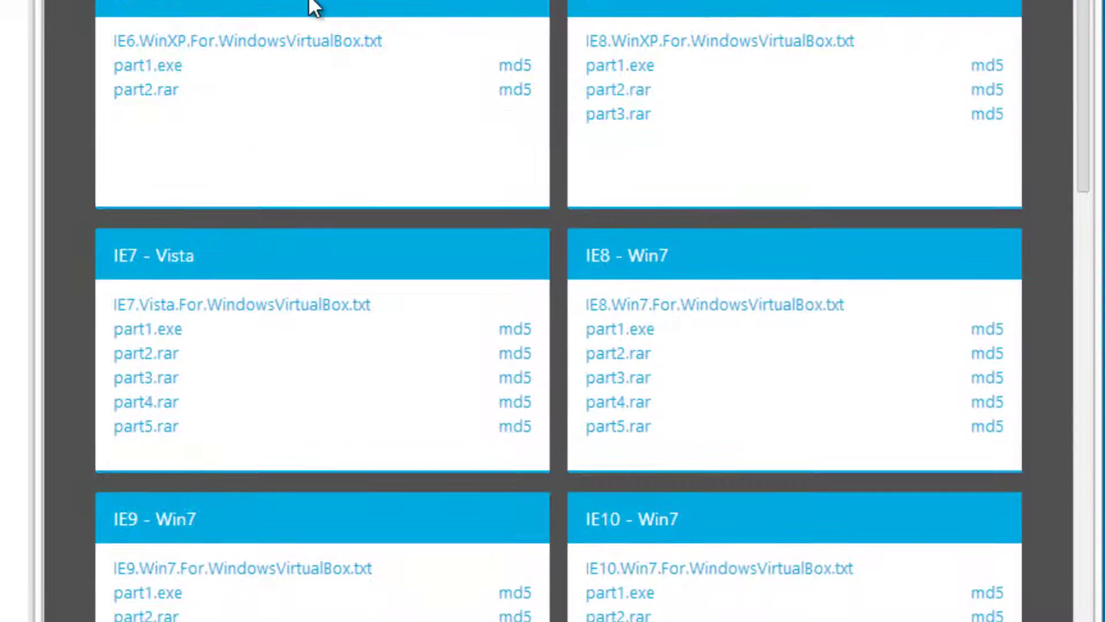
{"action": "scroll", "coordinate": [313, 6], "scroll_direction": "down", "scroll_amount": 5}
{"action": "scroll", "coordinate": [278, 8], "scroll_direction": "down", "scroll_amount": 2}
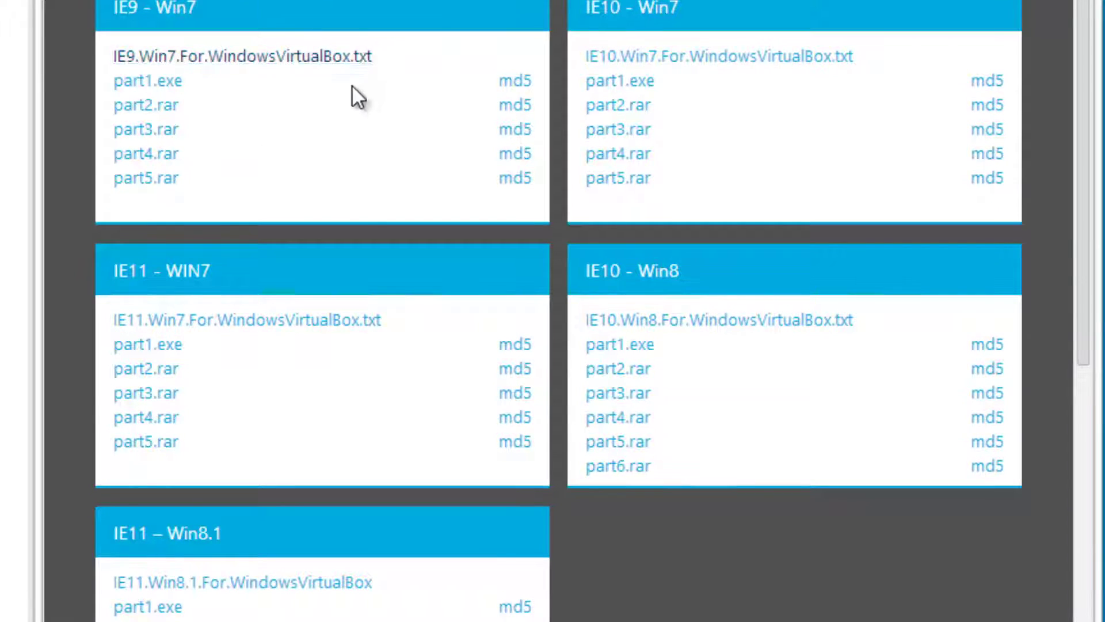
{"action": "scroll", "coordinate": [327, 129], "scroll_direction": "down", "scroll_amount": 2}
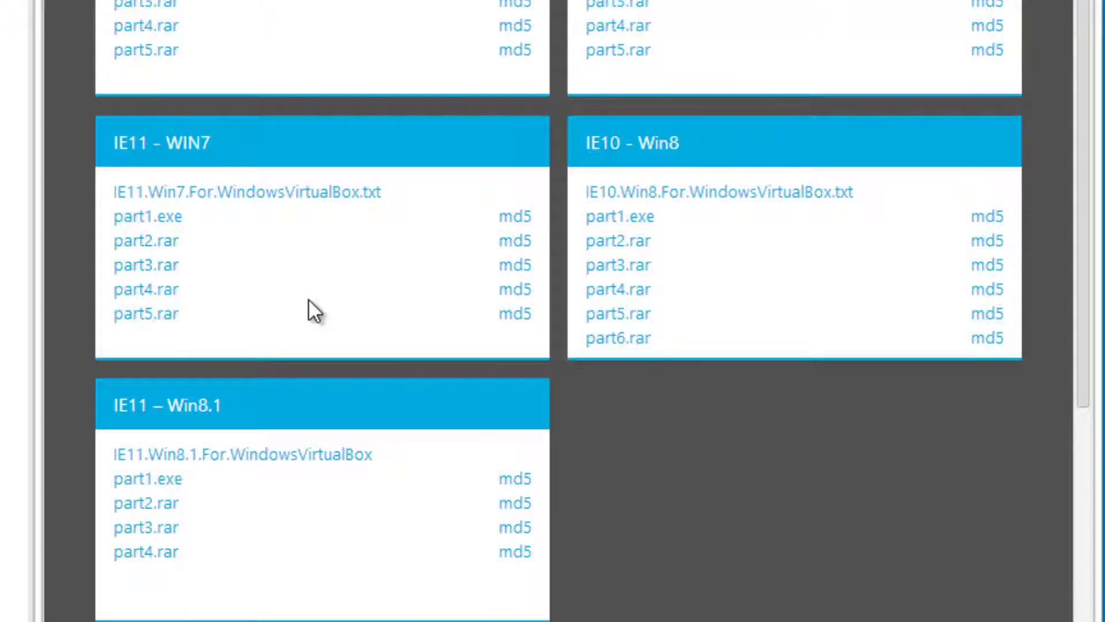
{"action": "scroll", "coordinate": [308, 298], "scroll_direction": "up", "scroll_amount": 10}
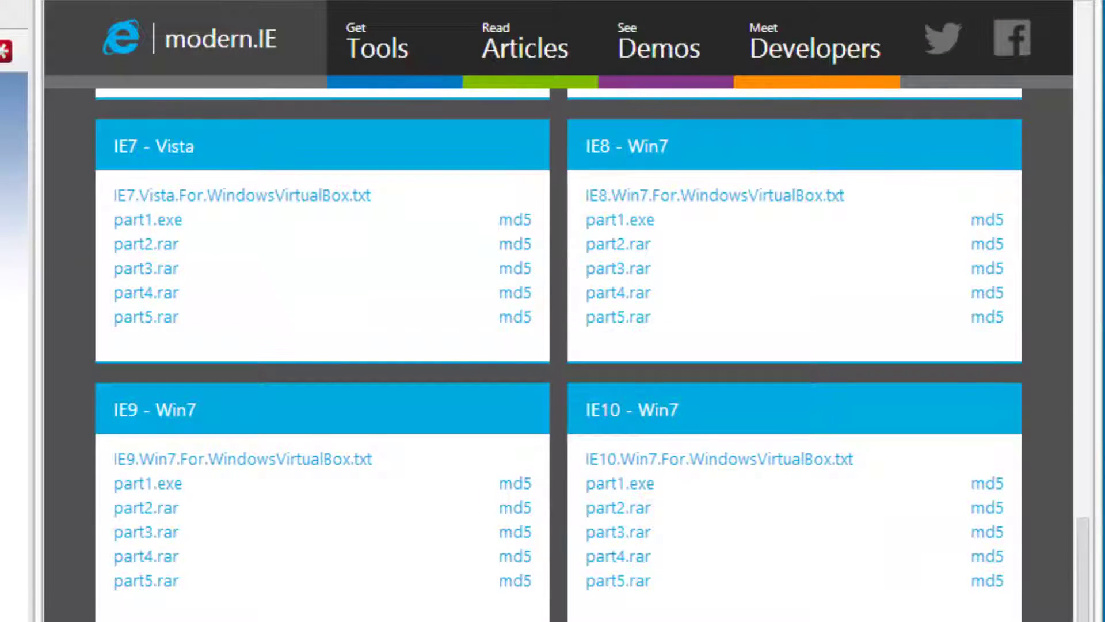
{"action": "scroll", "coordinate": [553, 345], "scroll_direction": "up", "scroll_amount": 7}
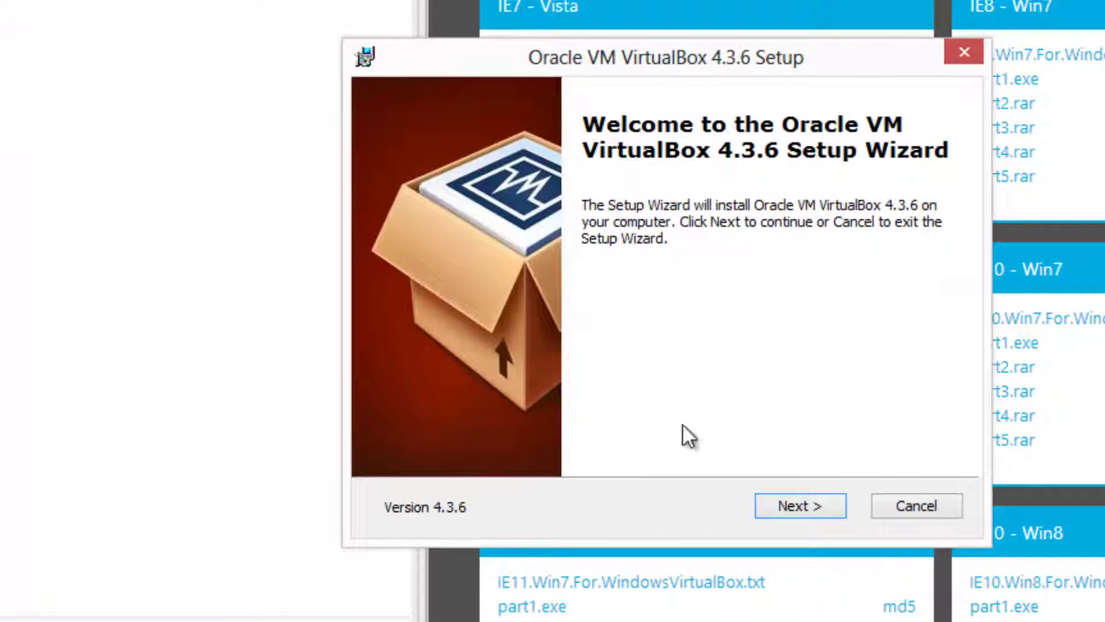
Step: Run the VirtualBox 4.3.6 installation with the default features, location, shortcuts and file associations
{"action": "left_click", "coordinate": [809, 508]}
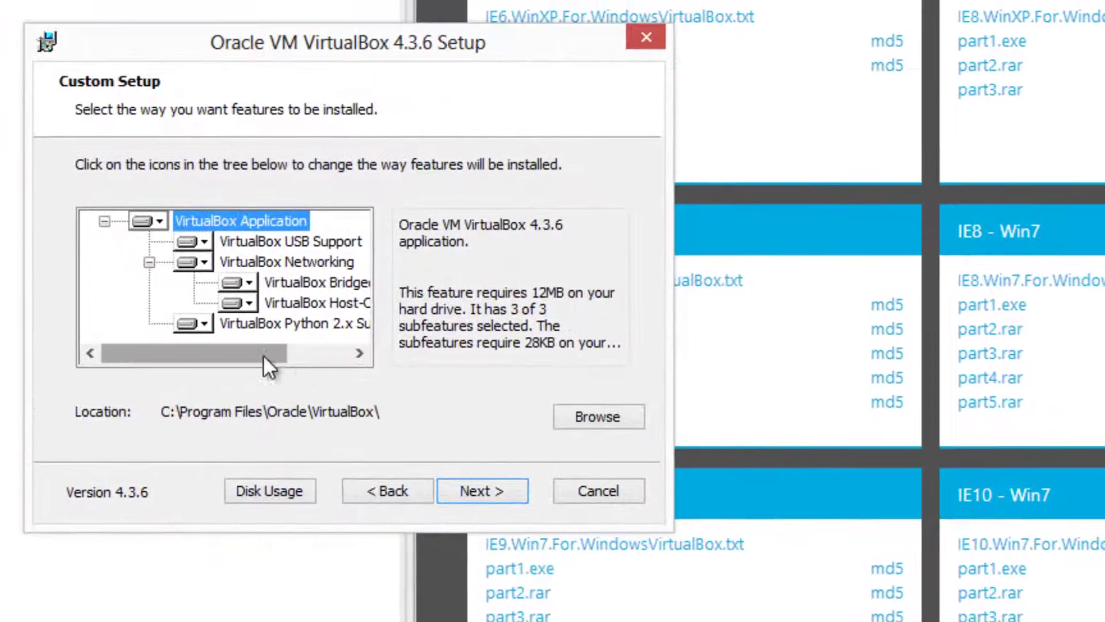
{"action": "left_click_drag", "start_coordinate": [582, 370], "coordinate": [628, 372]}
{"action": "left_click_drag", "start_coordinate": [310, 360], "coordinate": [240, 361]}
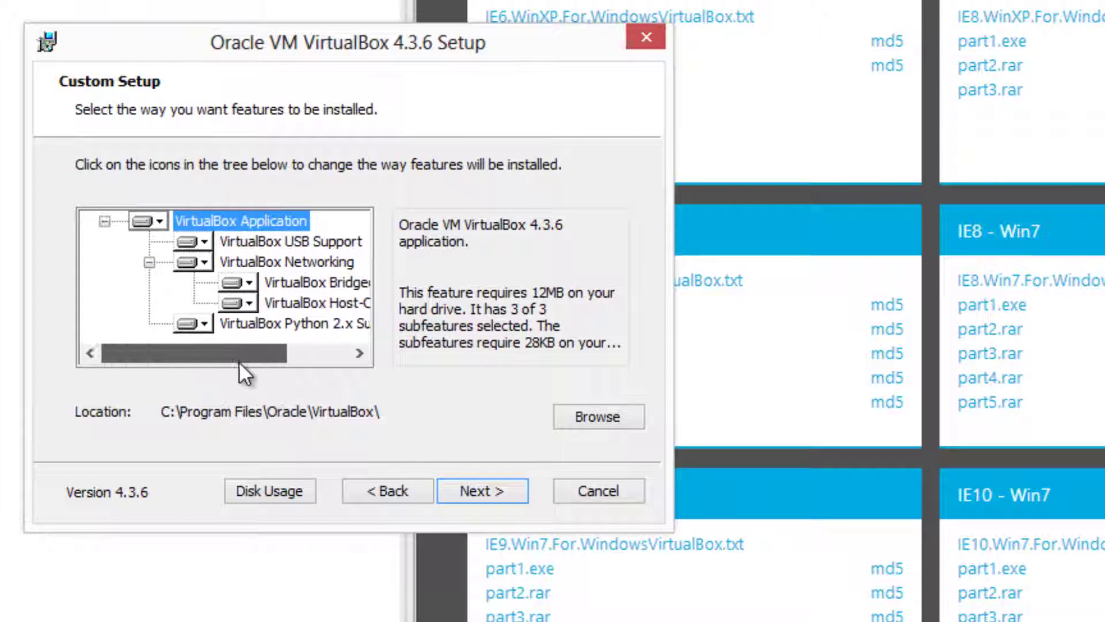
{"action": "left_click", "coordinate": [500, 489]}
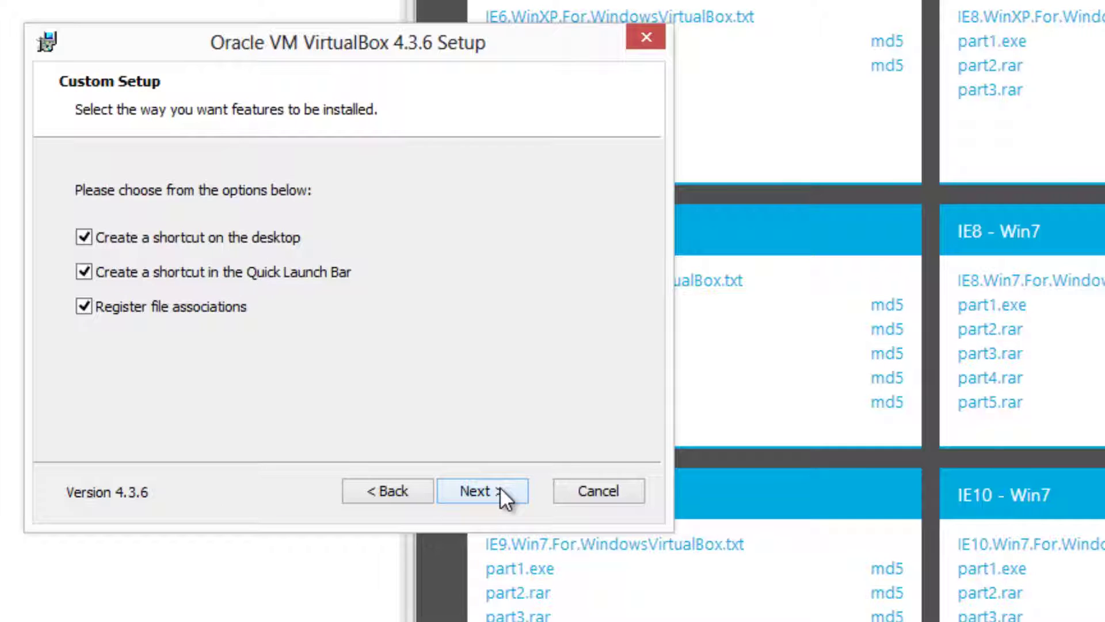
{"action": "left_click", "coordinate": [499, 489]}
{"action": "left_click", "coordinate": [747, 541]}
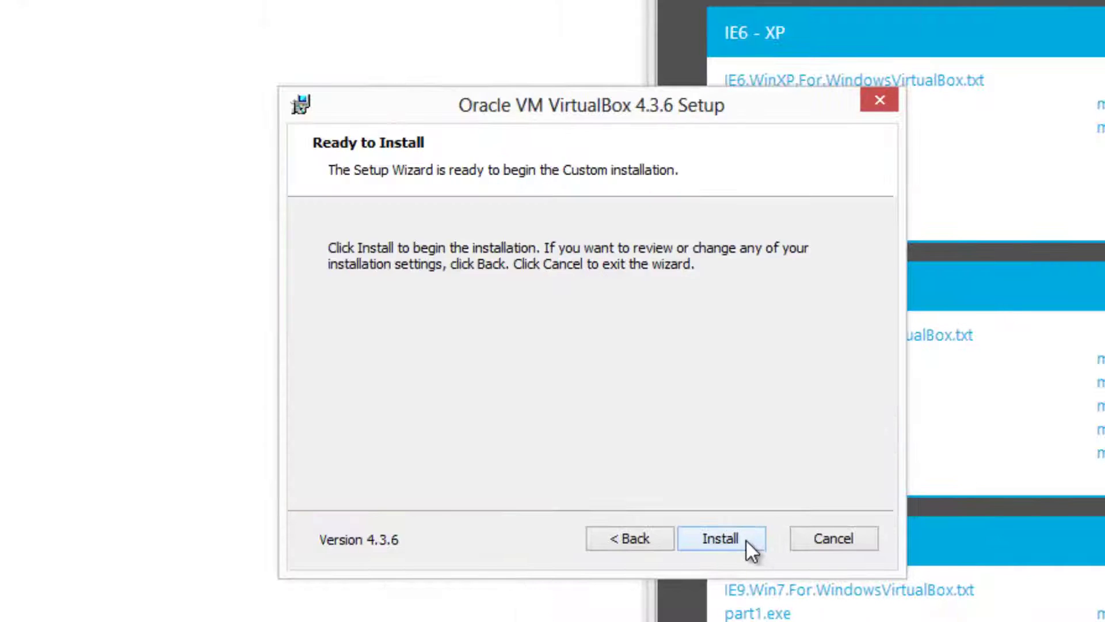
{"action": "left_click", "coordinate": [746, 541]}
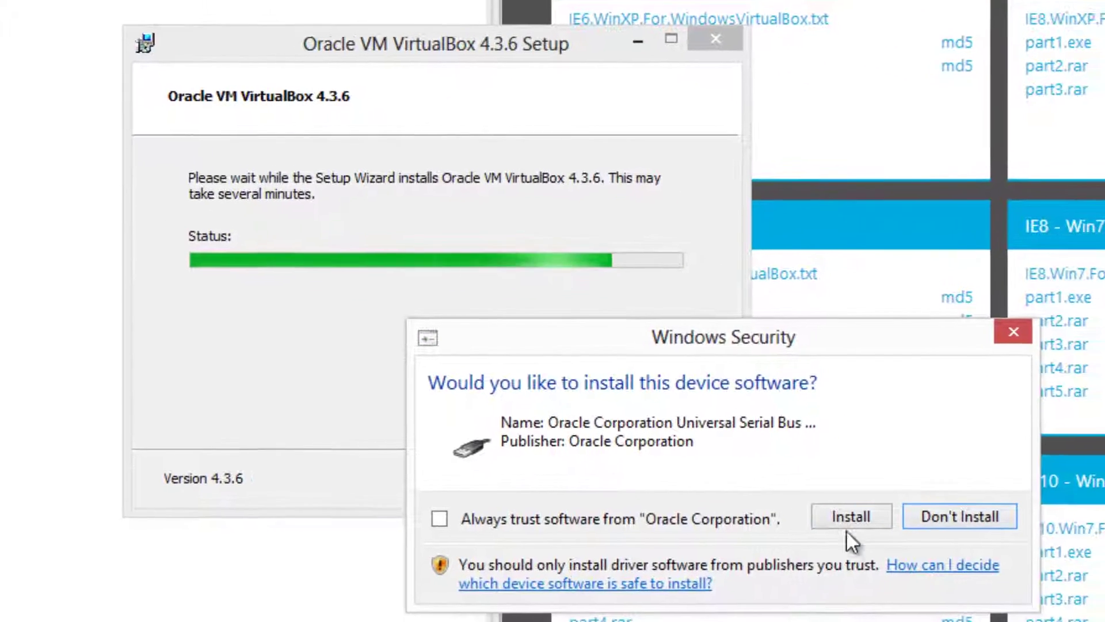
Step: Allow the Oracle USB and network adapter device software to install, and finish the setup with VirtualBox set to start
{"action": "left_click", "coordinate": [849, 518]}
{"action": "left_click", "coordinate": [799, 500]}
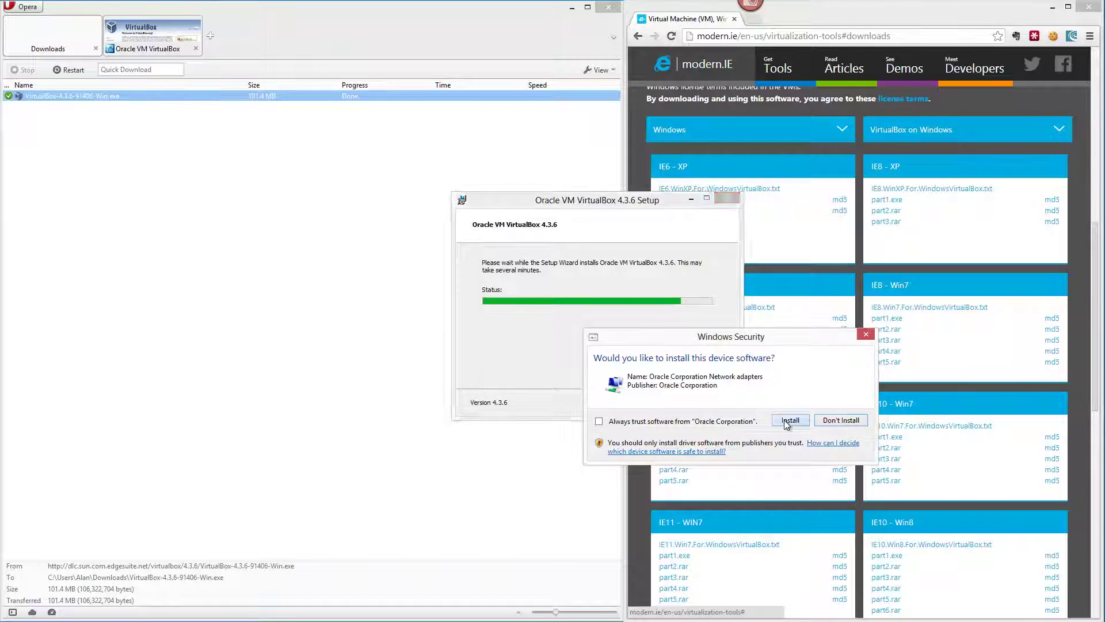
{"action": "left_click", "coordinate": [786, 421]}
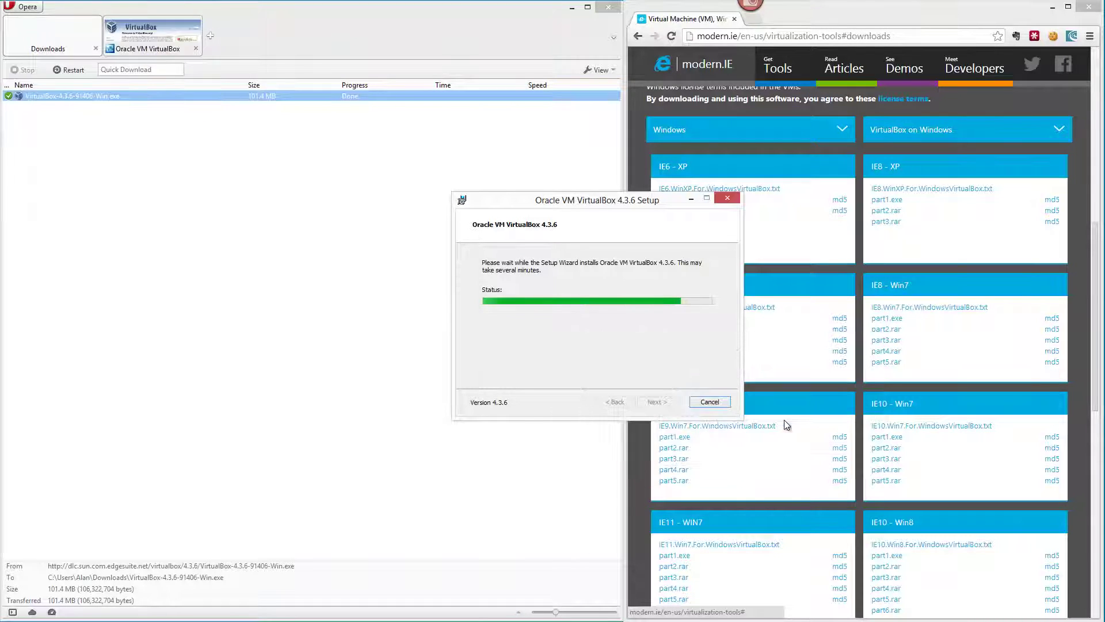
{"action": "left_click", "coordinate": [787, 421]}
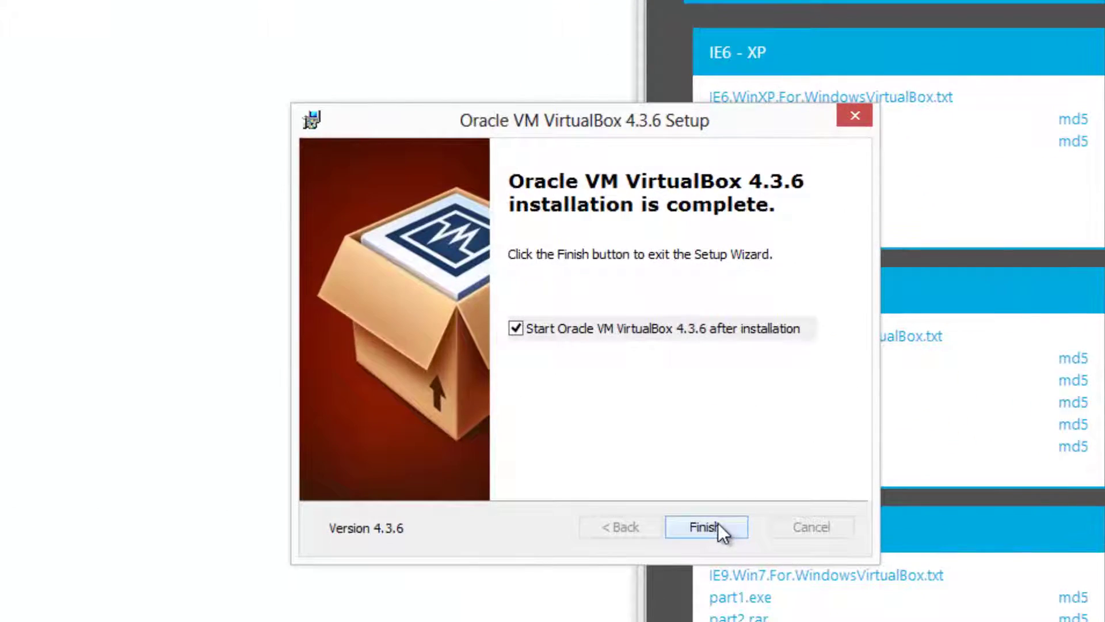
{"action": "left_click", "coordinate": [655, 402]}
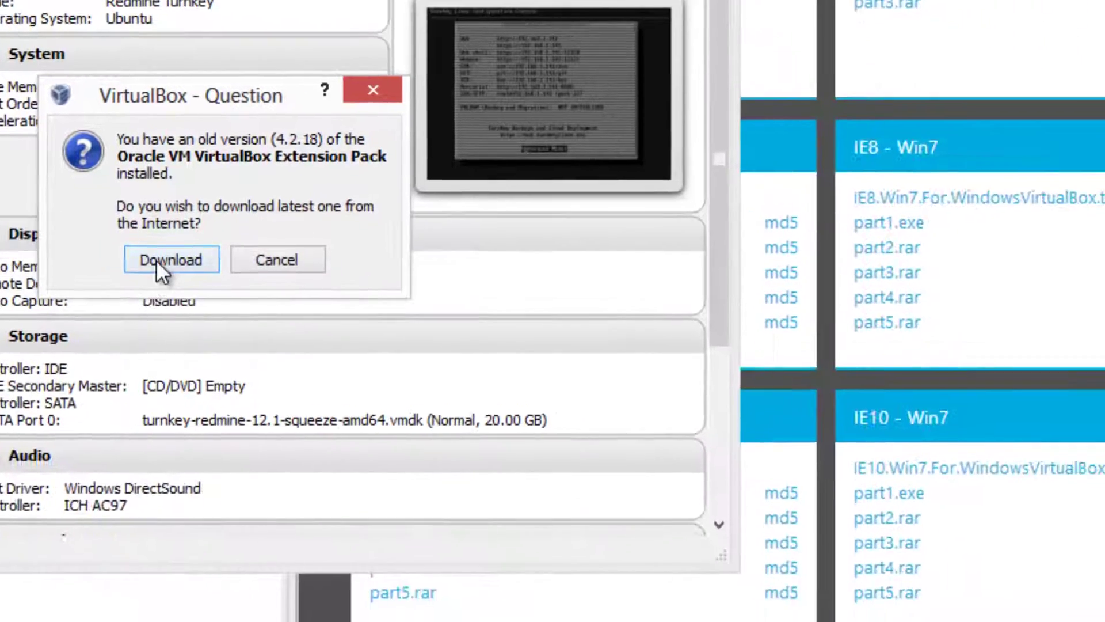
Step: Download the latest Oracle VM VirtualBox Extension Pack and upgrade the installed one to version 4.3.6r91406
{"action": "left_click", "coordinate": [603, 442]}
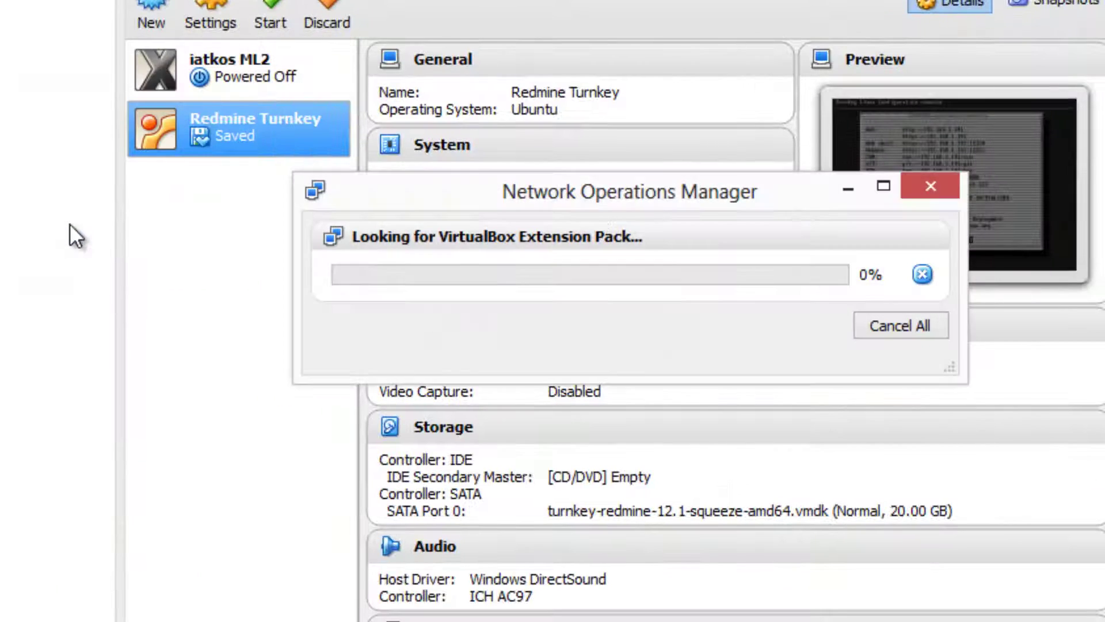
{"action": "left_click", "coordinate": [567, 322]}
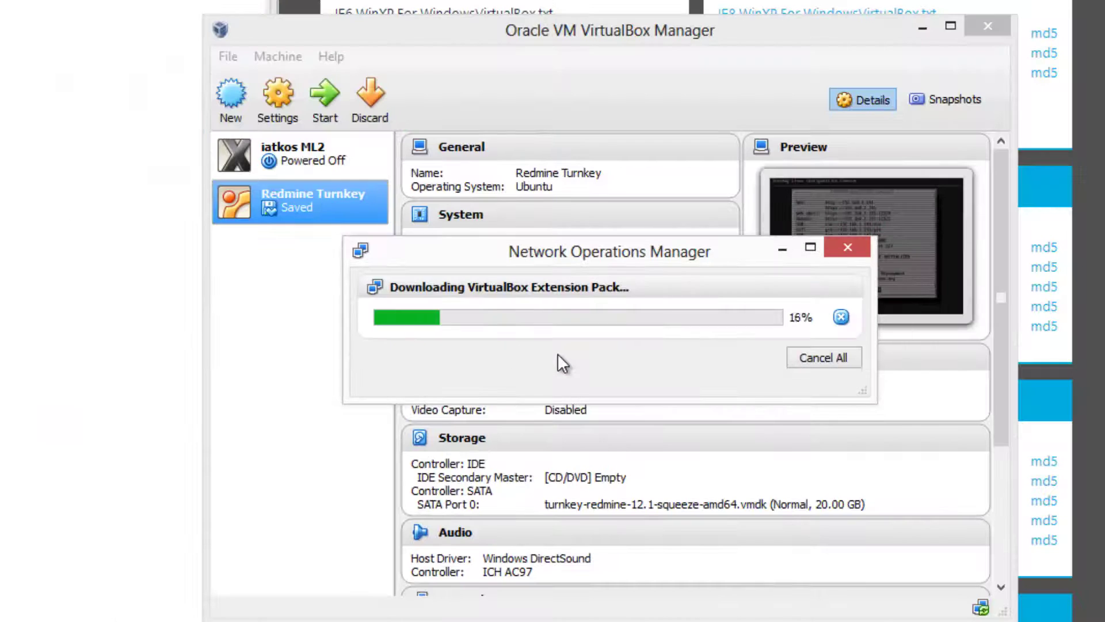
{"action": "left_click", "coordinate": [564, 378]}
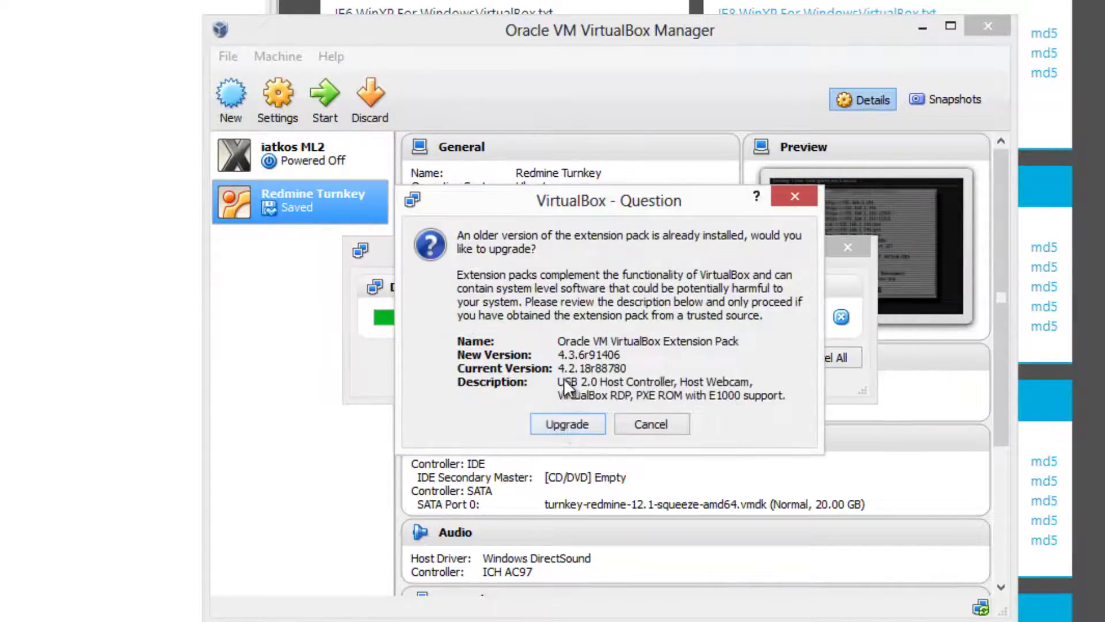
{"action": "left_click", "coordinate": [567, 424]}
{"action": "left_click_drag", "start_coordinate": [910, 227], "coordinate": [901, 449]}
{"action": "left_click", "coordinate": [861, 609]}
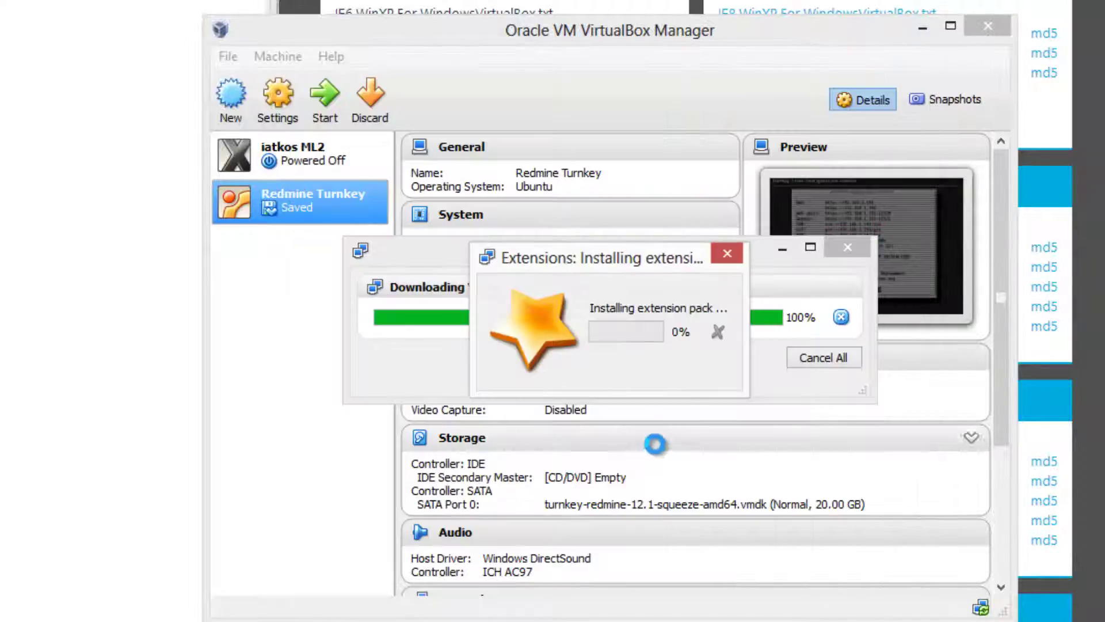
{"action": "left_click", "coordinate": [608, 356]}
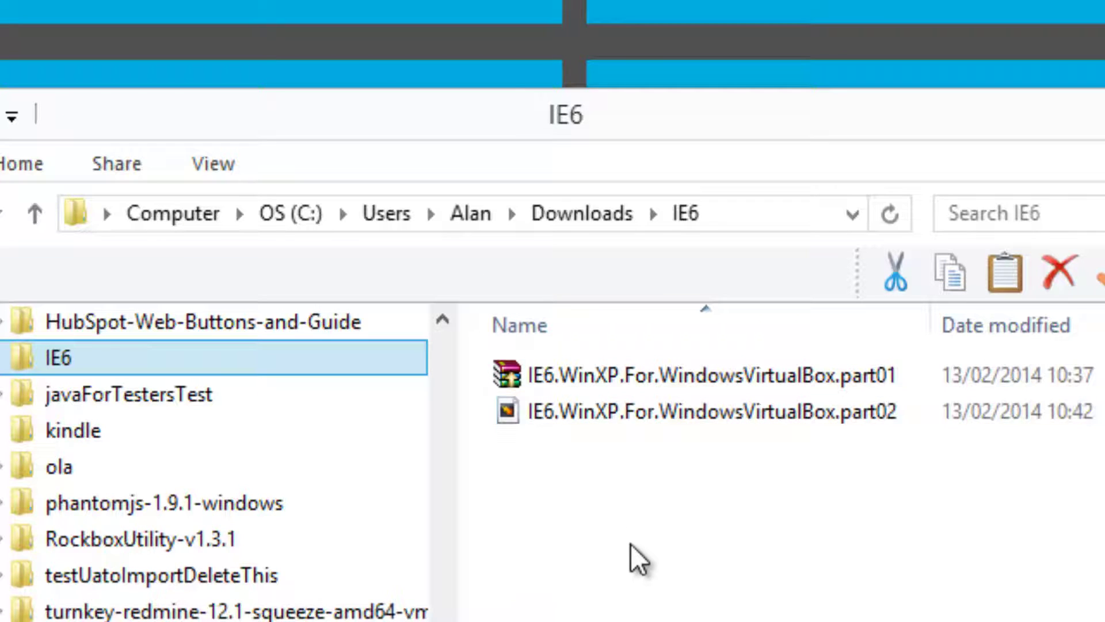
Step: Extract the self-extracting archive IE6.WinXP.For.WindowsVirtualBox.part01 into the Downloads\IE6 folder and check the extracted file's type
{"action": "double_click", "coordinate": [694, 385]}
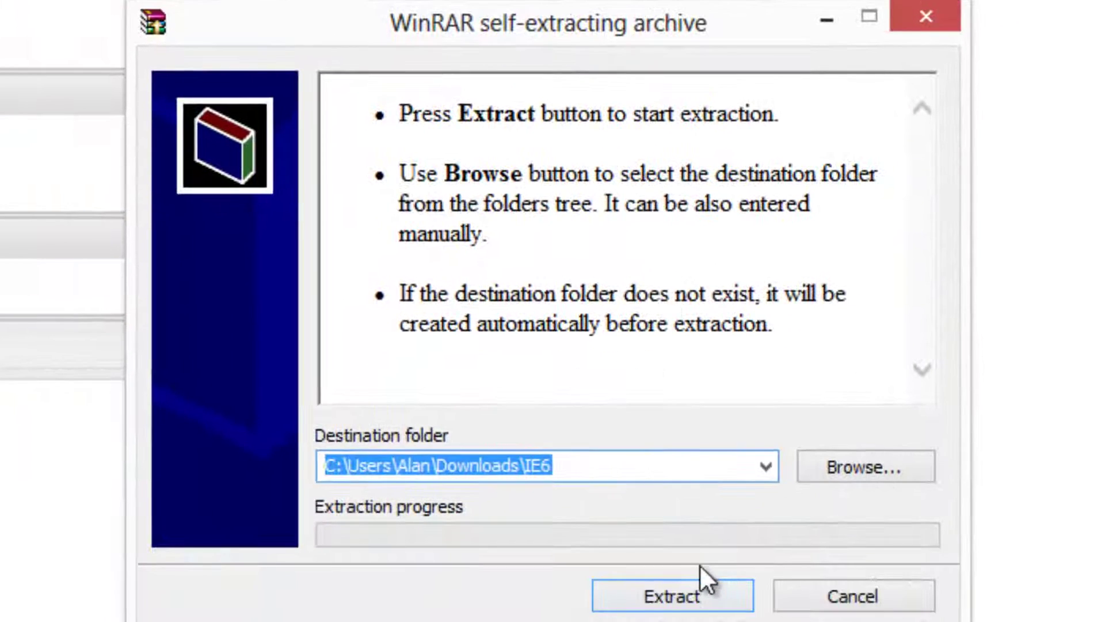
{"action": "left_click", "coordinate": [665, 594]}
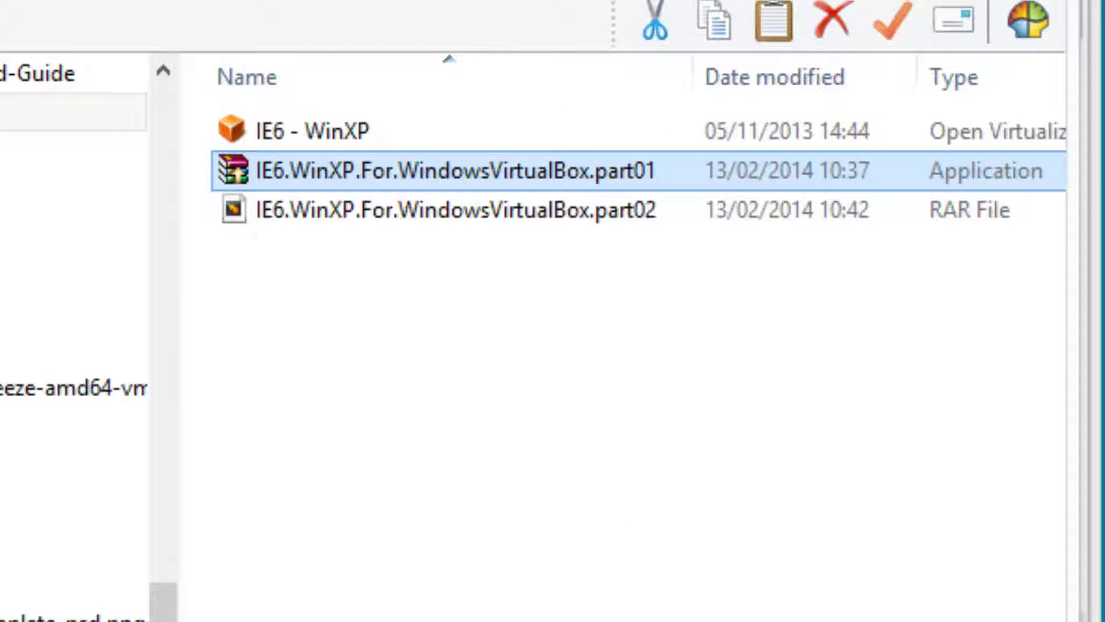
{"action": "scroll", "coordinate": [625, 333], "scroll_direction": "right", "scroll_amount": 4}
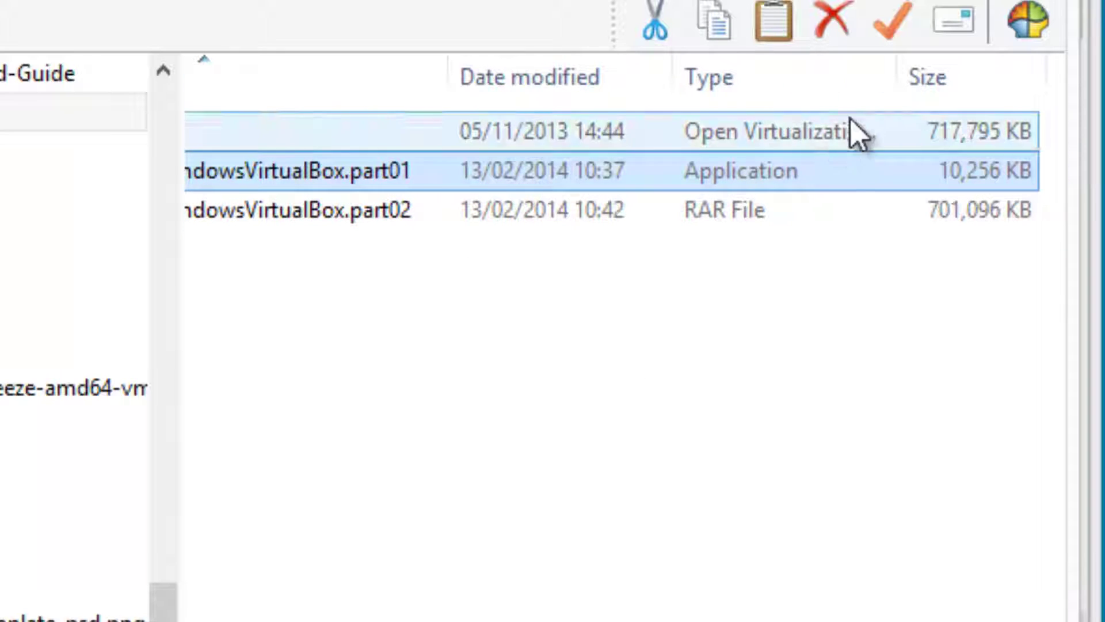
{"action": "left_click_drag", "start_coordinate": [897, 76], "coordinate": [943, 79]}
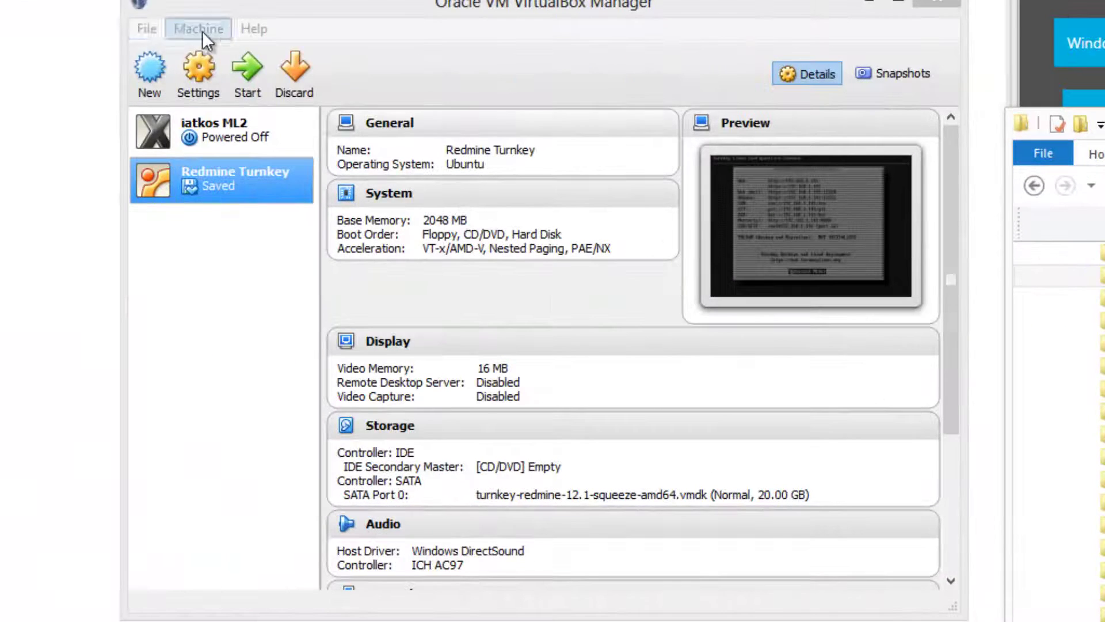
Step: Start a virtual appliance import in VirtualBox Manager with IE6 - WinXP.ova from the Downloads\IE6 folder
{"action": "left_click", "coordinate": [145, 30]}
{"action": "left_click", "coordinate": [186, 84]}
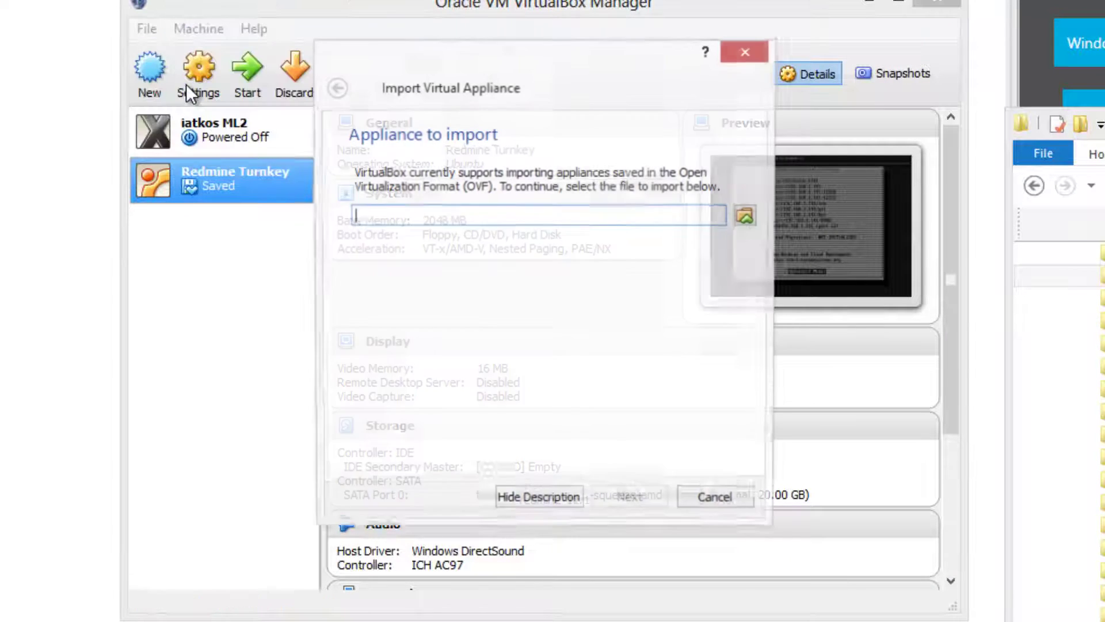
{"action": "left_click", "coordinate": [744, 216]}
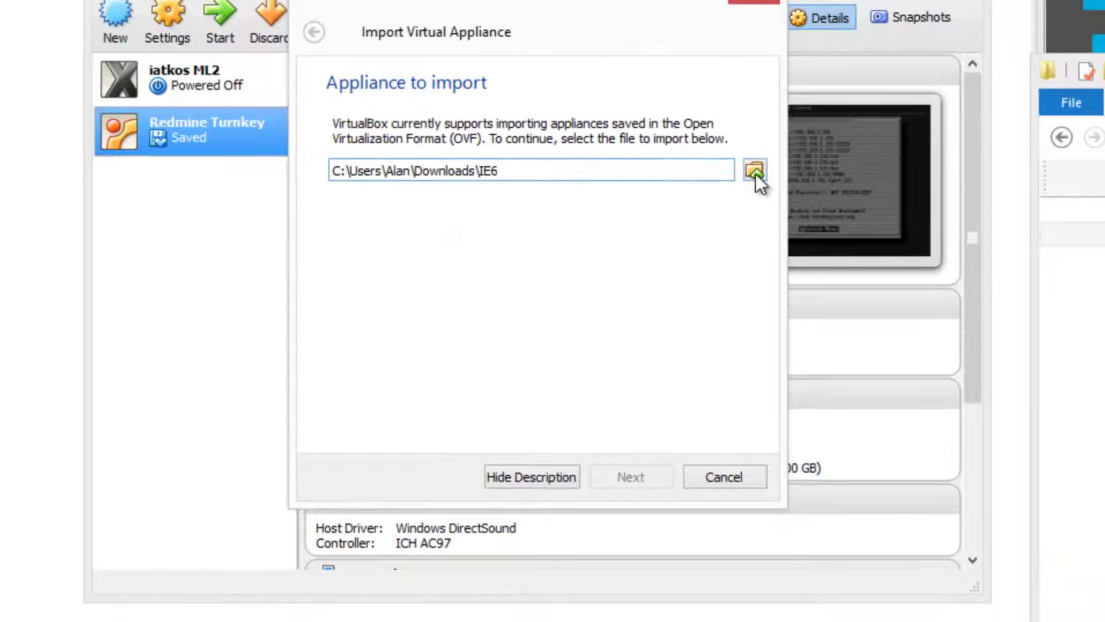
{"action": "left_click", "coordinate": [755, 171]}
{"action": "key", "text": "Escape"}
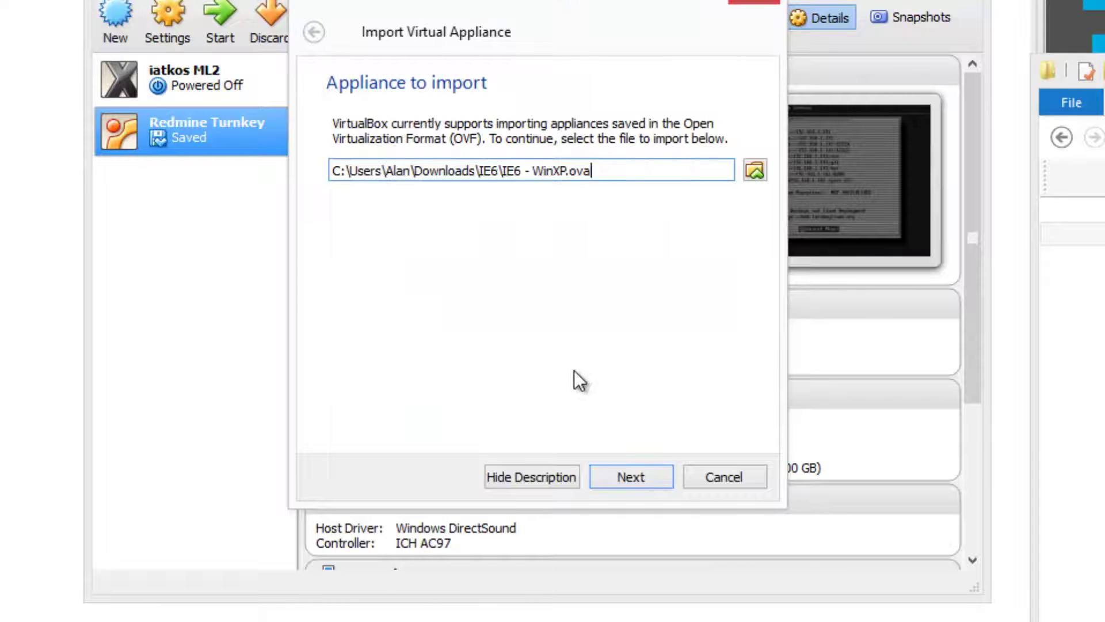
{"action": "left_click", "coordinate": [630, 478]}
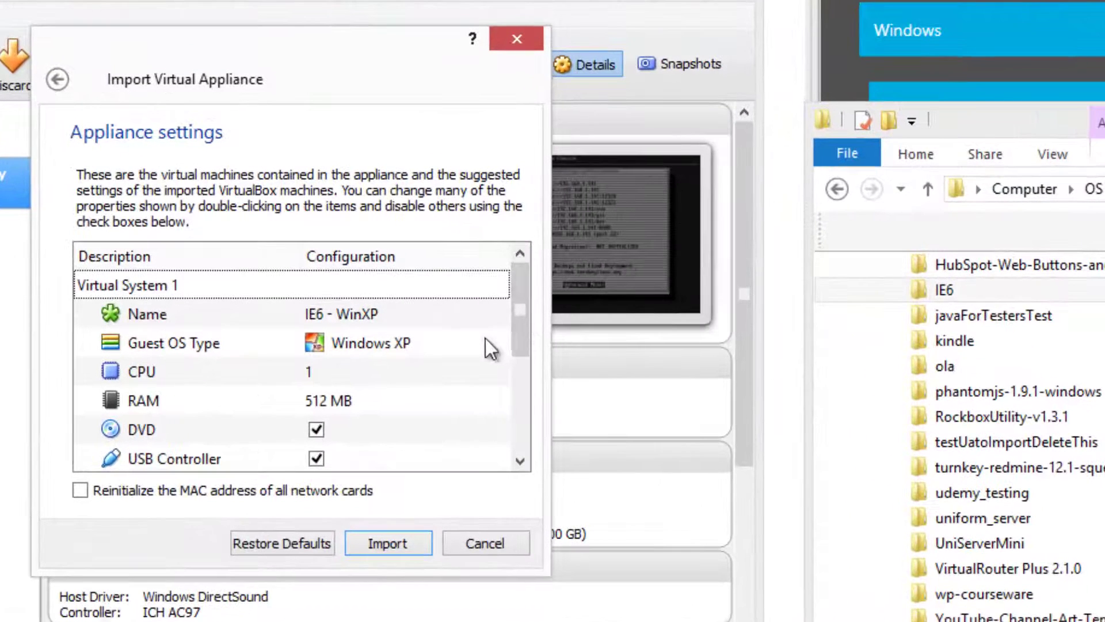
Step: Review the suggested appliance settings for IE6 - WinXP, from the RAM entry down to the virtual disk image
{"action": "mouse_move", "coordinate": [523, 324]}
{"action": "left_mouse_down"}
{"action": "mouse_move", "coordinate": [515, 441]}
{"action": "mouse_move", "coordinate": [524, 311]}
{"action": "mouse_move", "coordinate": [521, 344]}
{"action": "left_mouse_up"}
{"action": "double_click", "coordinate": [391, 371]}
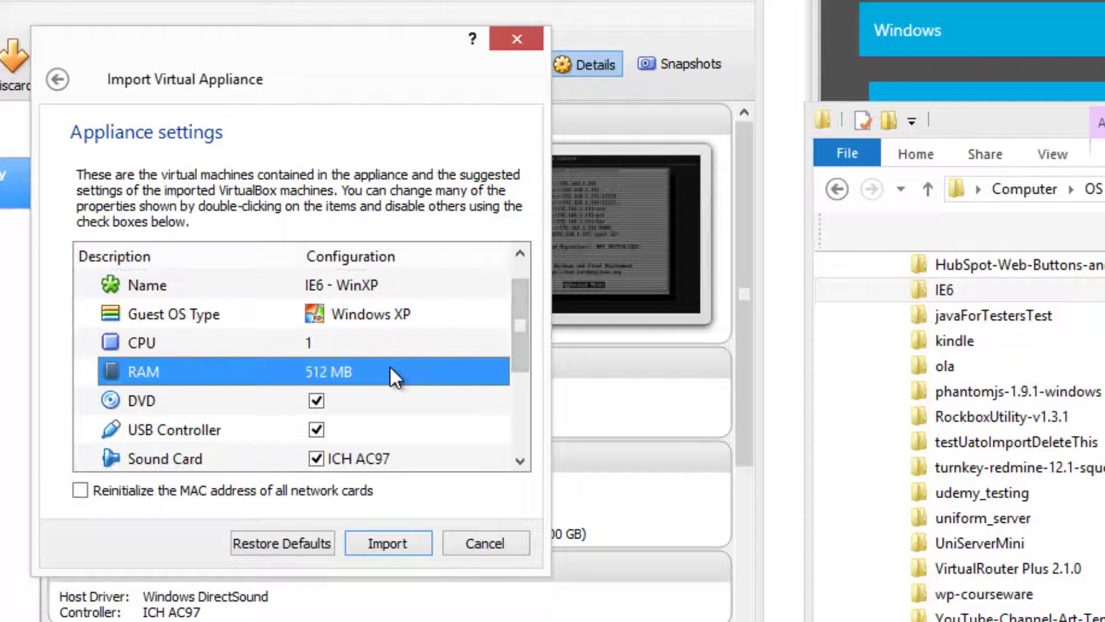
{"action": "left_click", "coordinate": [525, 353]}
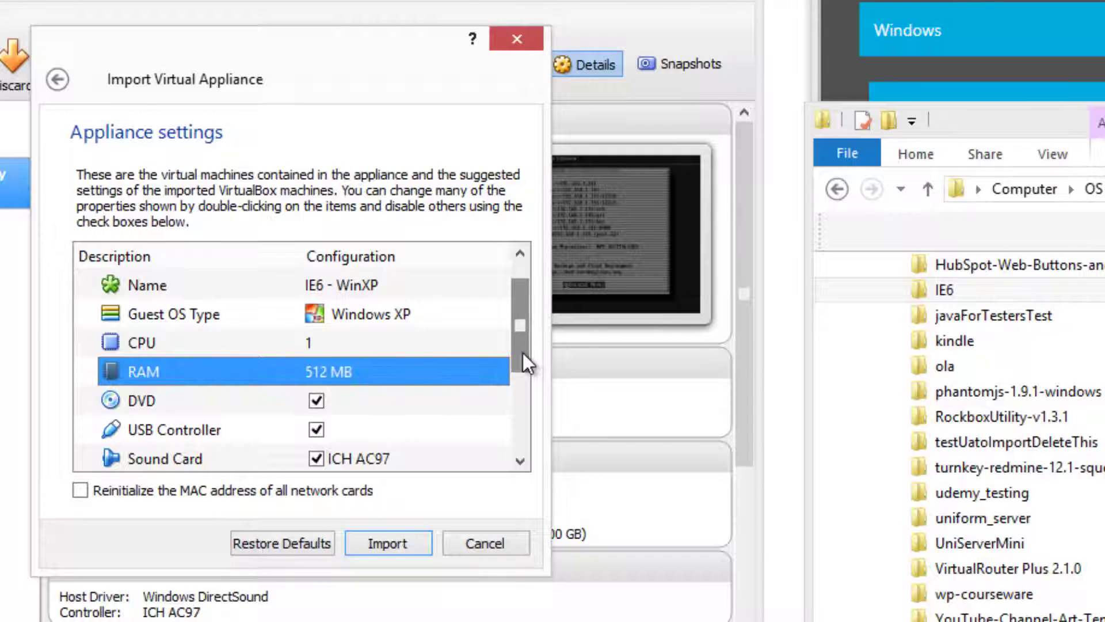
{"action": "scroll", "coordinate": [522, 360], "scroll_direction": "down", "scroll_amount": 2}
{"action": "left_click", "coordinate": [430, 437]}
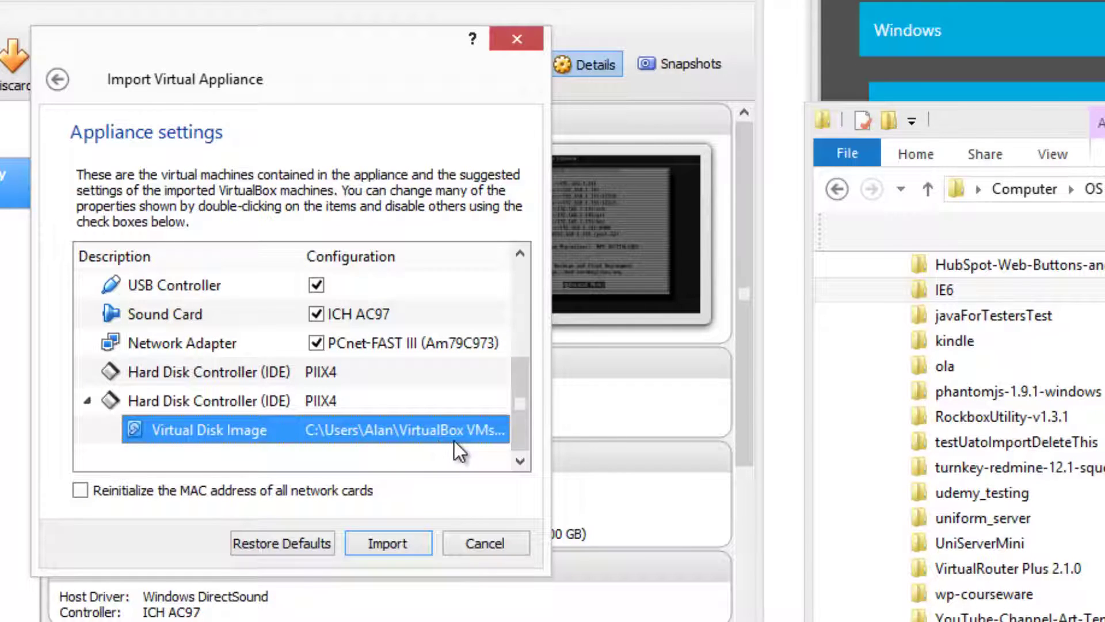
Step: Open the virtual disk image's path for editing and read through the location where the disk is stored
{"action": "double_click", "coordinate": [454, 440]}
{"action": "key", "text": "Left"}
{"action": "key", "text": "Left"}
{"action": "key", "text": "Left"}
{"action": "key", "text": "Left"}
{"action": "key", "text": "Left"}
{"action": "key", "text": "Left"}
{"action": "key", "text": "Left"}
{"action": "key", "text": "Left"}
{"action": "key", "text": "Left"}
{"action": "key", "text": "Left"}
{"action": "key", "text": "Left"}
{"action": "key", "text": "Left"}
{"action": "key", "text": "Left"}
{"action": "key", "text": "Left"}
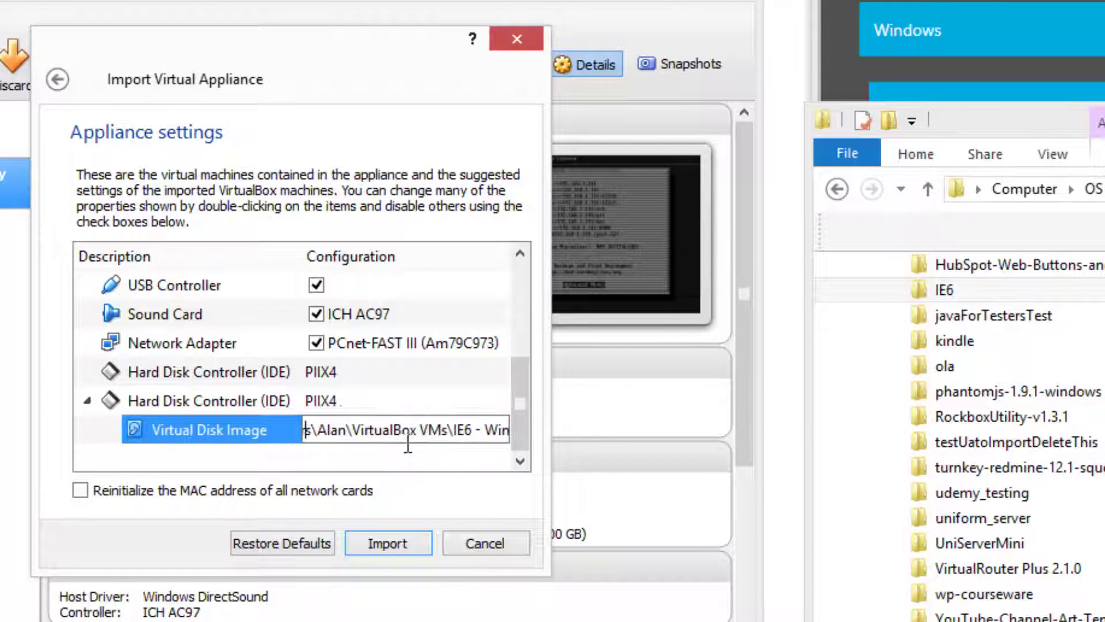
{"action": "key", "text": "Right"}
{"action": "key", "text": "Right"}
{"action": "key", "text": "Right"}
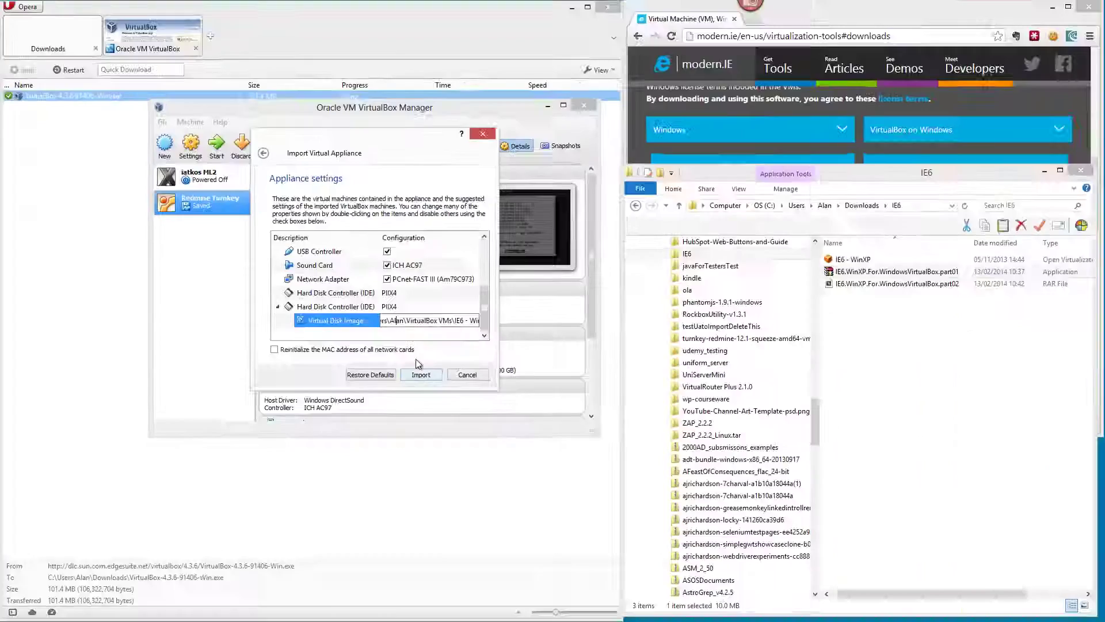
Step: Import the appliance with its suggested settings and start the IE6 - WinXP virtual machine
{"action": "left_click", "coordinate": [388, 543]}
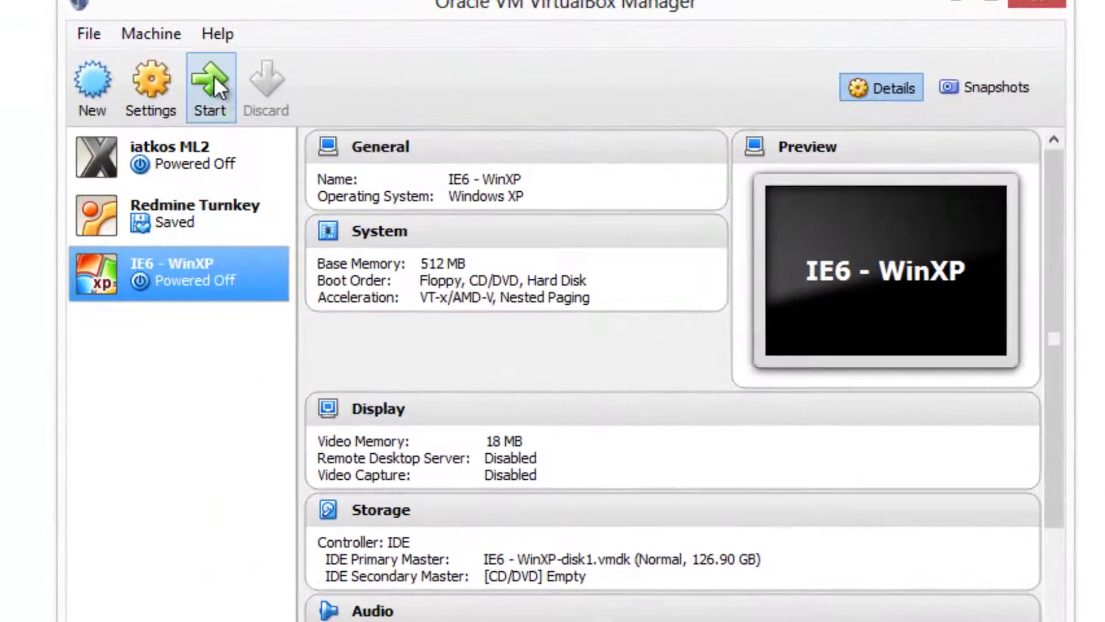
{"action": "left_click", "coordinate": [217, 91]}
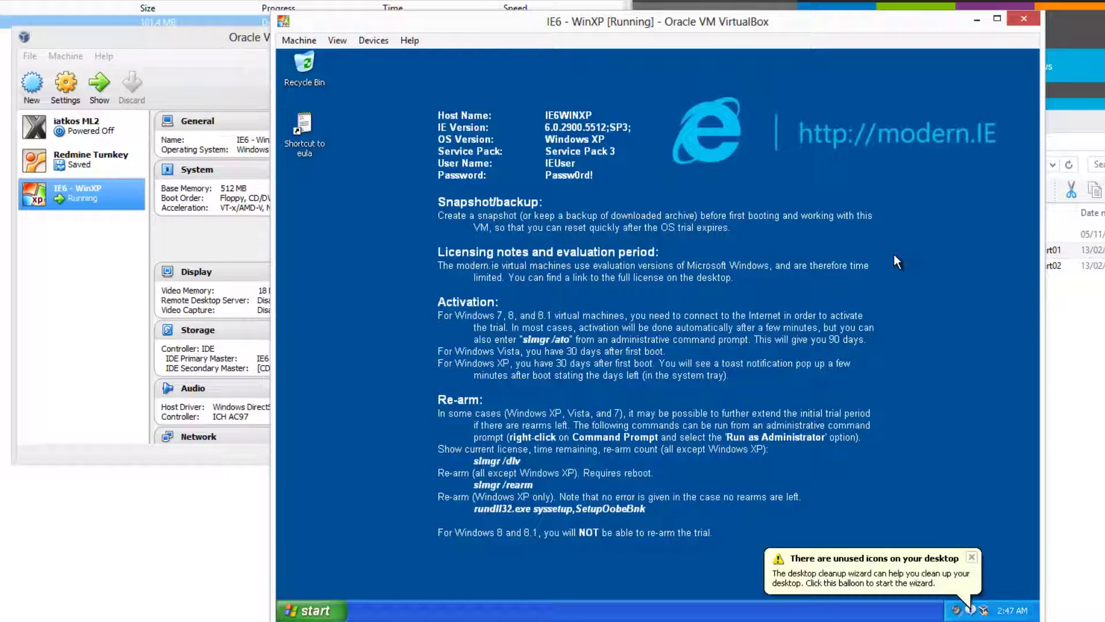
Step: Dismiss the desktop cleanup and new hardware notification balloons in the running Windows XP guest
{"action": "left_click", "coordinate": [971, 557]}
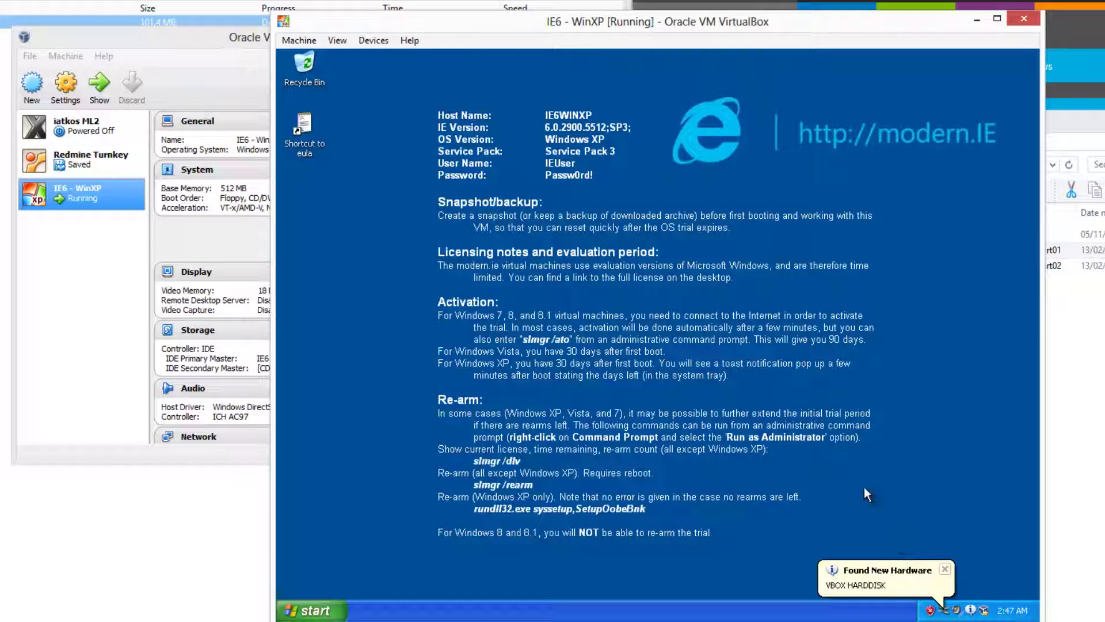
{"action": "left_click", "coordinate": [944, 571]}
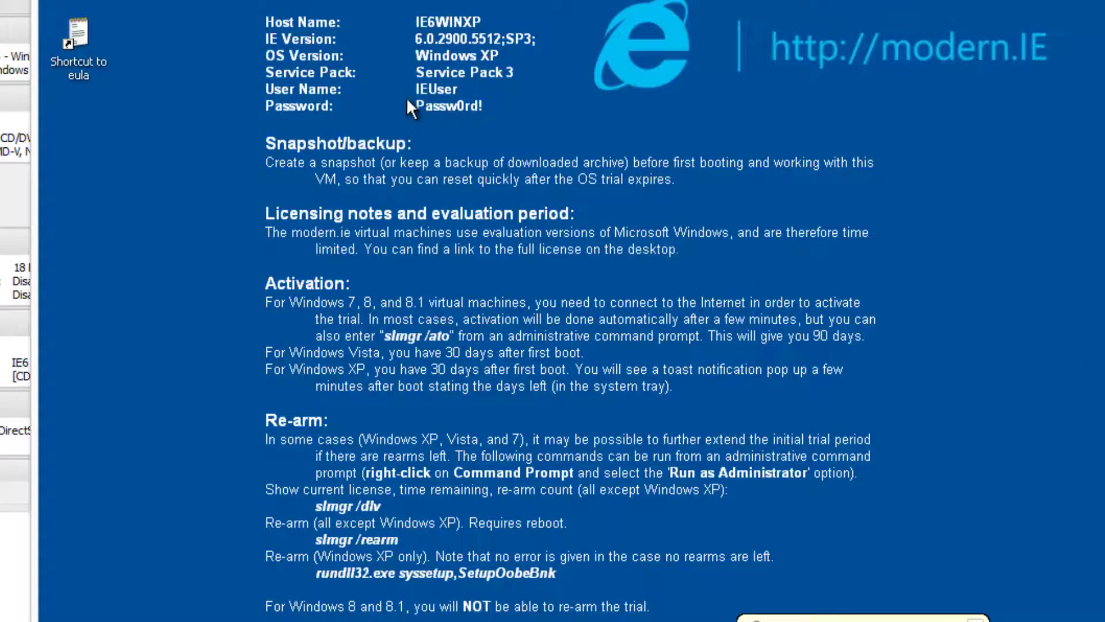
{"action": "left_click", "coordinate": [975, 617]}
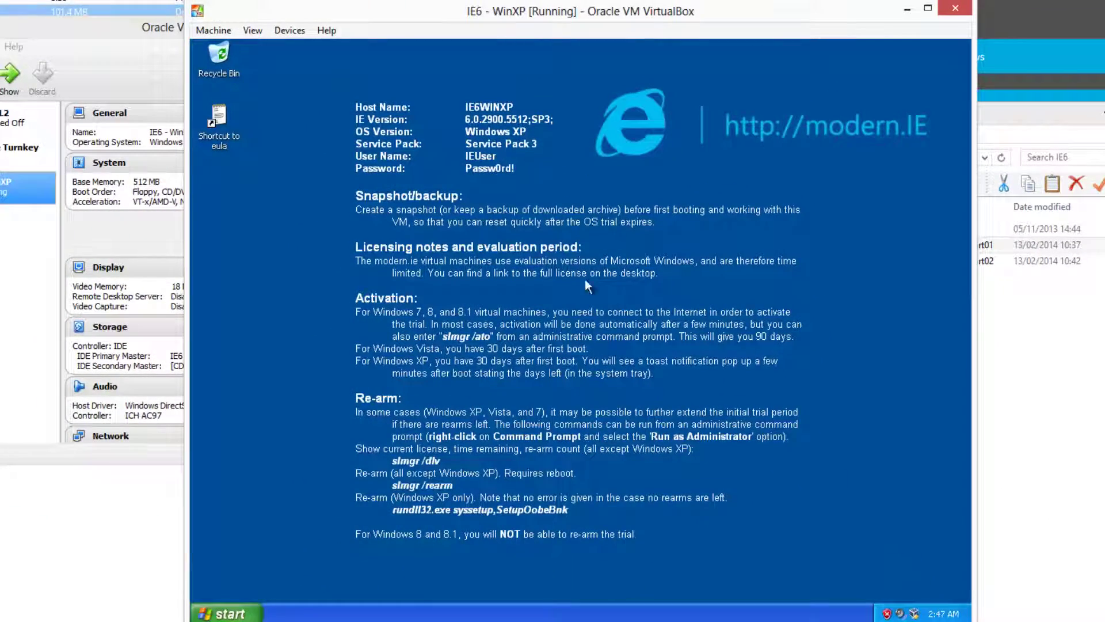
Step: Launch Internet Explorer inside the Windows XP guest and accept the security certificate alerts for the modern.IE home page
{"action": "left_click", "coordinate": [226, 614]}
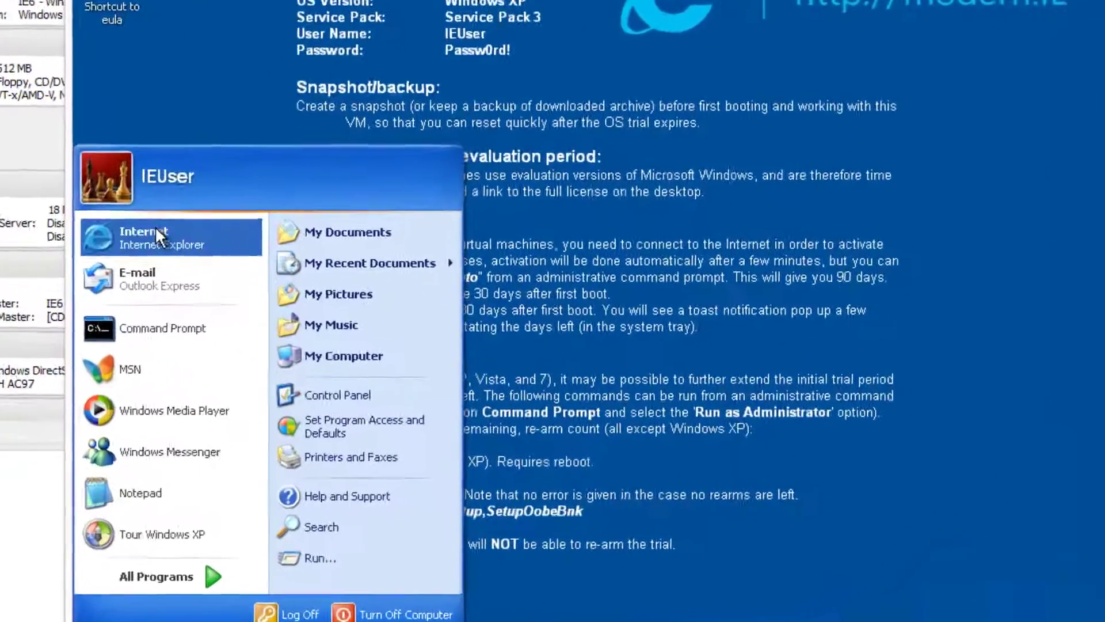
{"action": "left_click", "coordinate": [252, 306]}
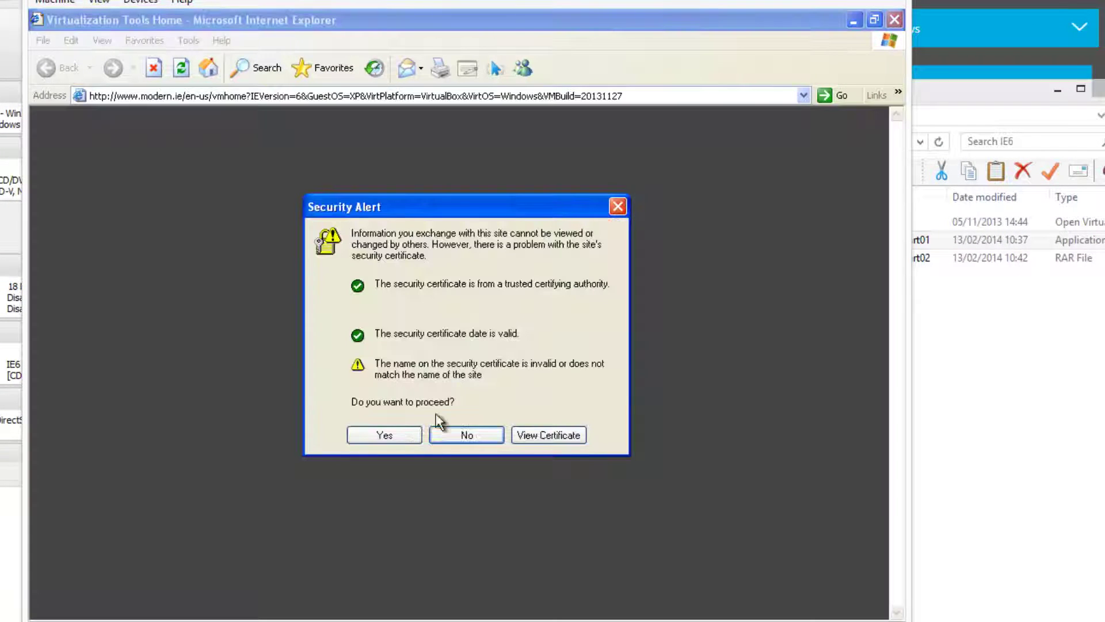
{"action": "left_click", "coordinate": [381, 435]}
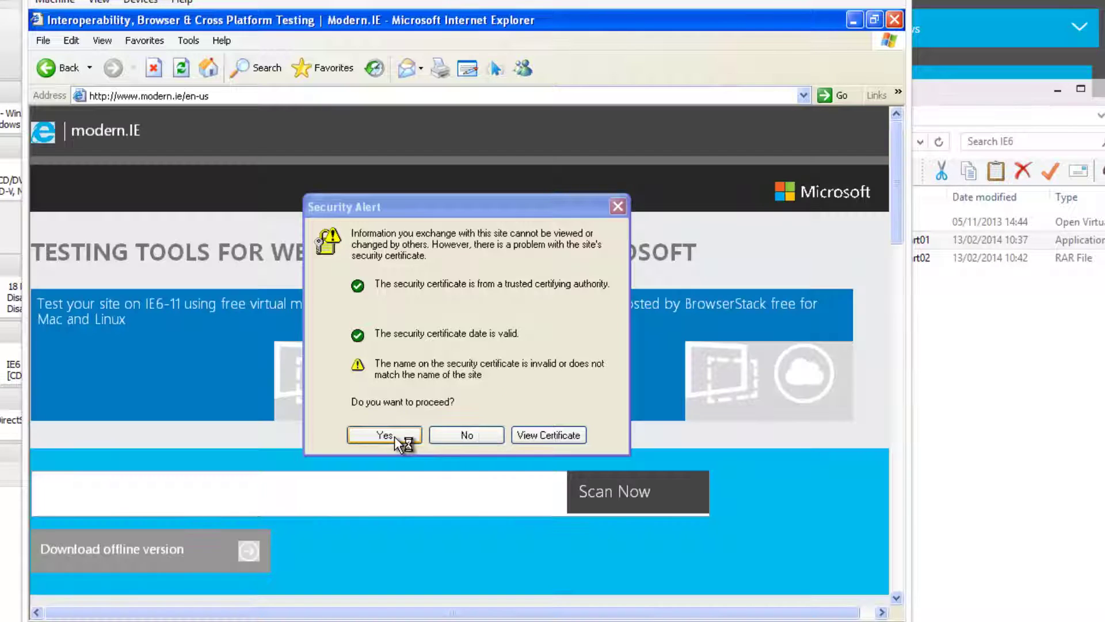
{"action": "left_click", "coordinate": [388, 435]}
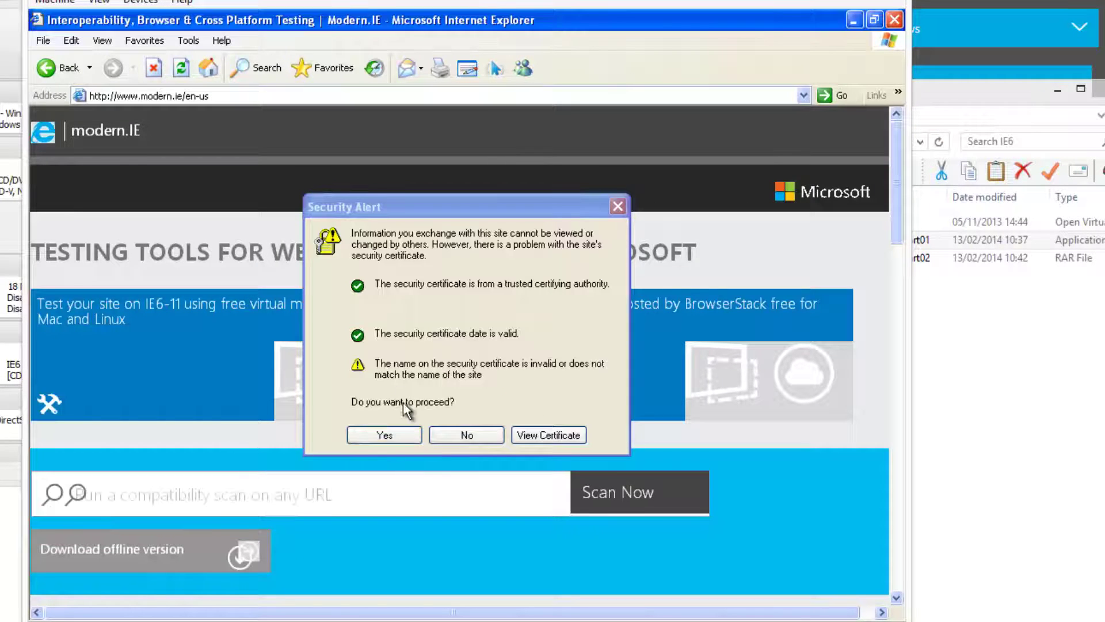
{"action": "left_click", "coordinate": [383, 434]}
{"action": "left_click", "coordinate": [390, 435]}
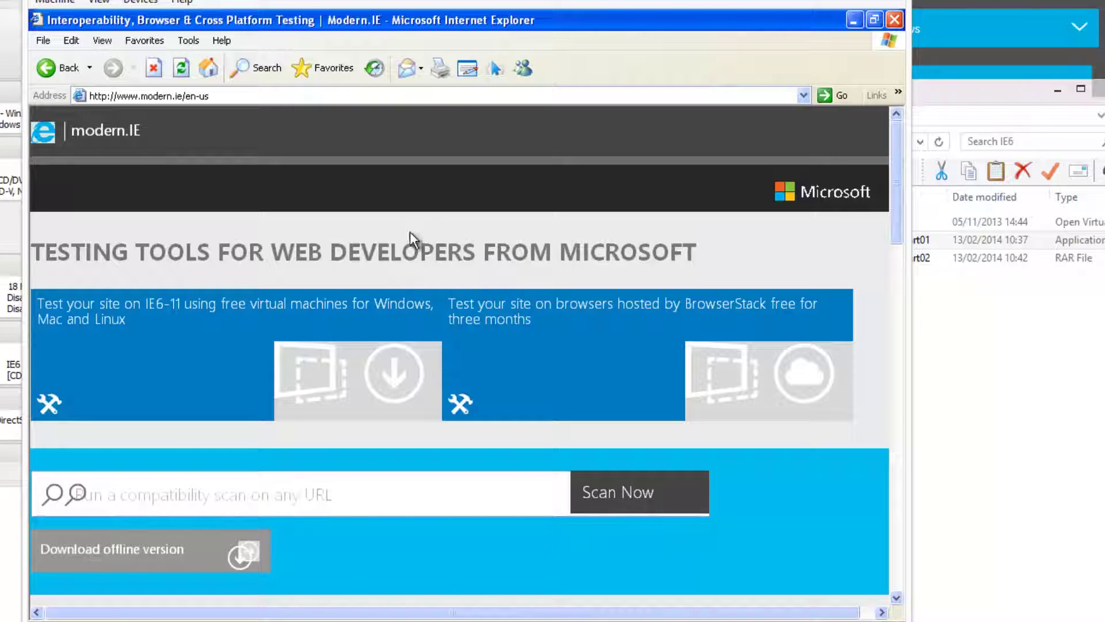
Step: Switch to VirtualBox Manager, start the saved Redmine Turnkey virtual machine, and move its window away from the host browser
{"action": "key", "text": "alt+Tab"}
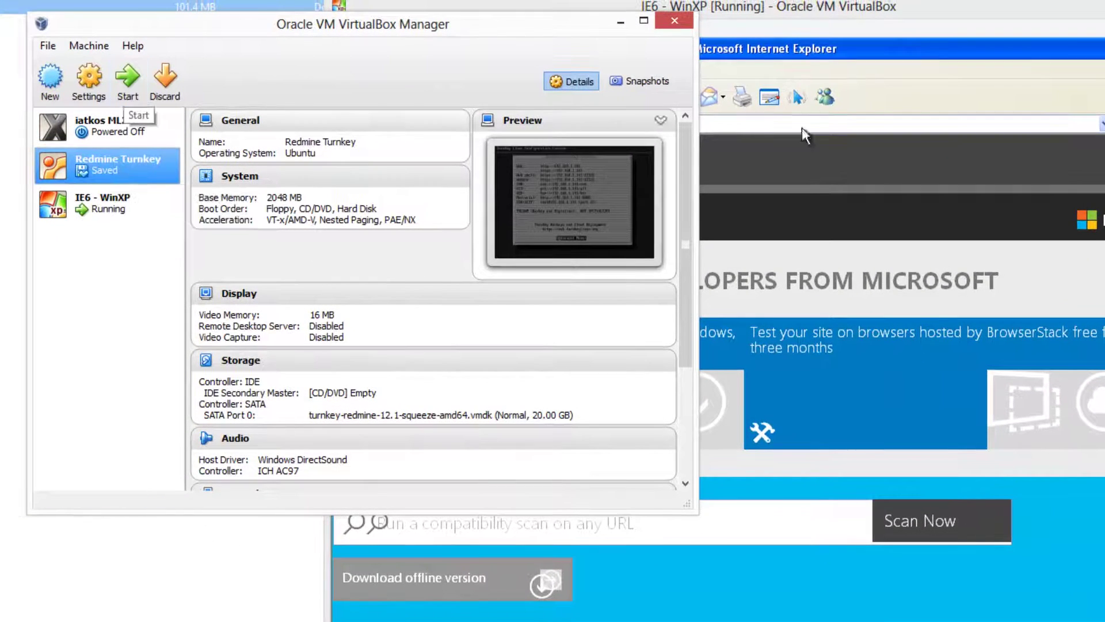
{"action": "left_click", "coordinate": [129, 80]}
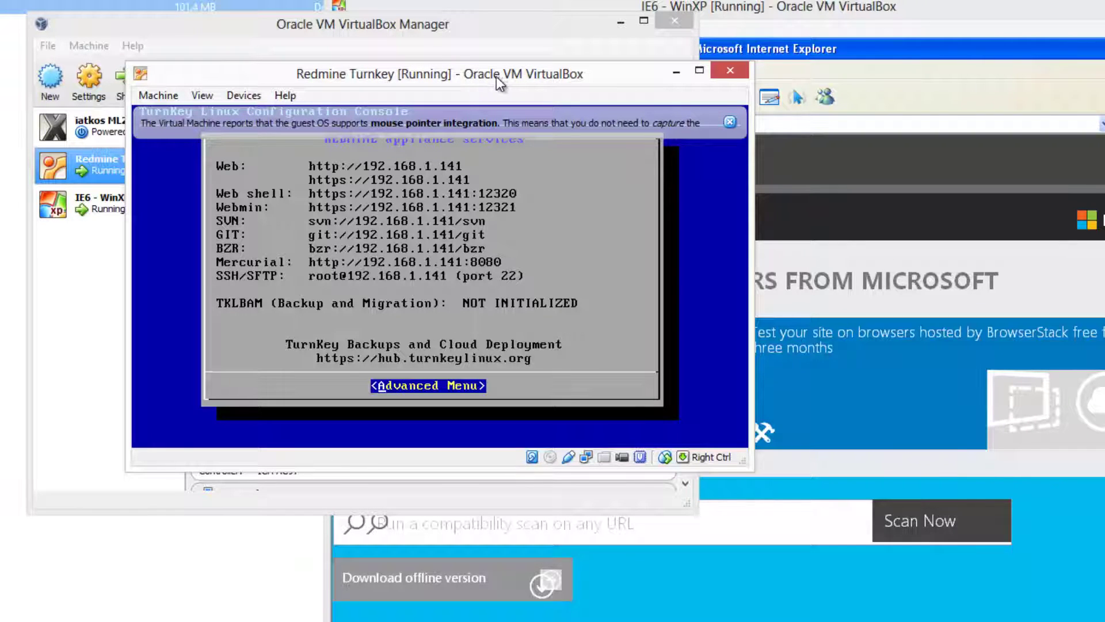
{"action": "left_click_drag", "start_coordinate": [498, 80], "coordinate": [297, 86]}
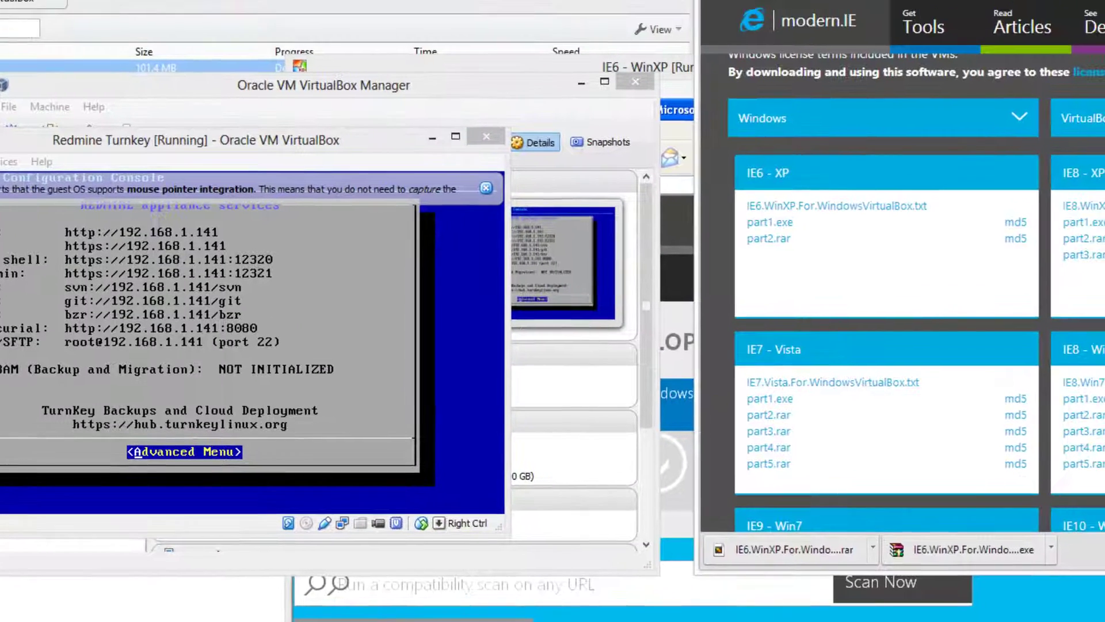
Step: Open the Redmine site at 192.168.1.141 in the host's web browser
{"action": "type", "text": "192"}
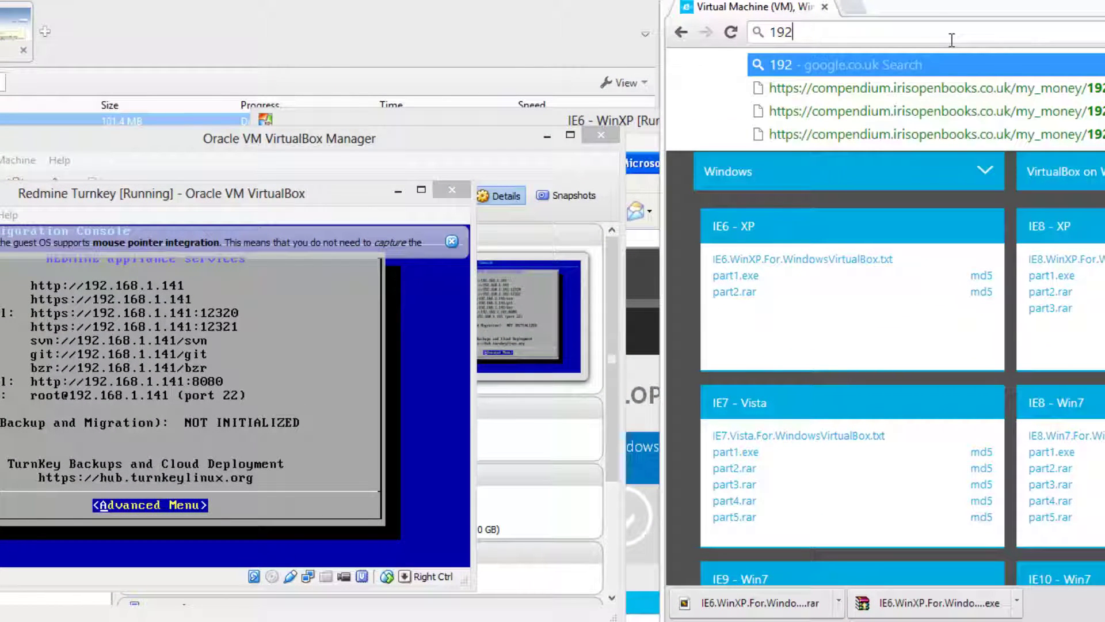
{"action": "type", "text": ".168"}
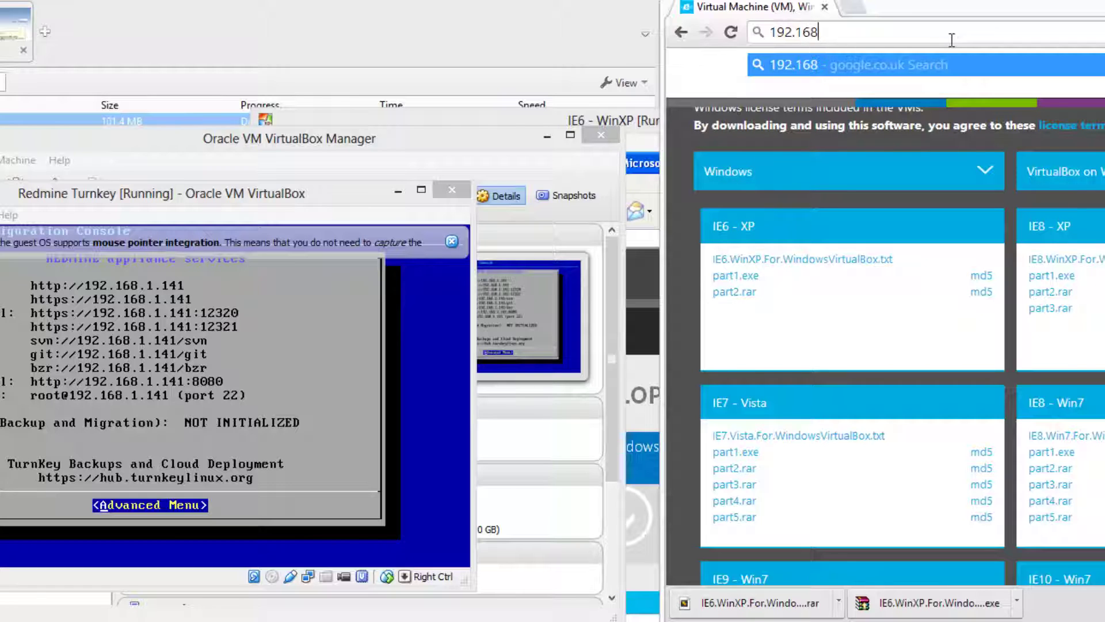
{"action": "type", "text": ".1.141"}
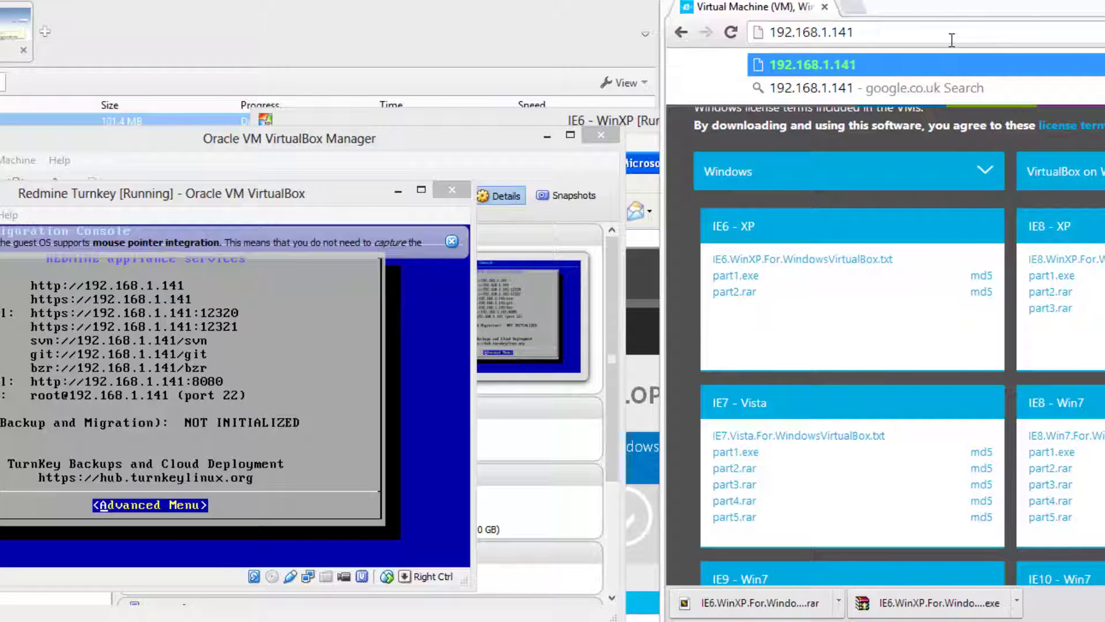
{"action": "key", "text": "Return"}
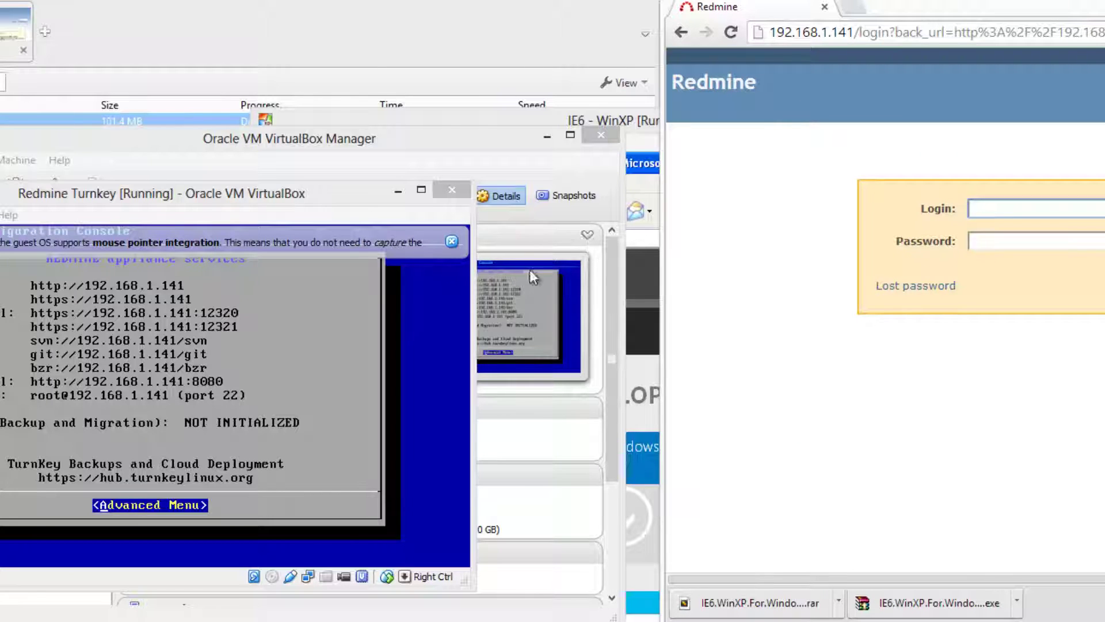
Step: Open 192.168.1.141 in Internet Explorer on the IE6 - WinXP machine and bring the Redmine Turnkey window to the front
{"action": "left_click", "coordinate": [642, 374]}
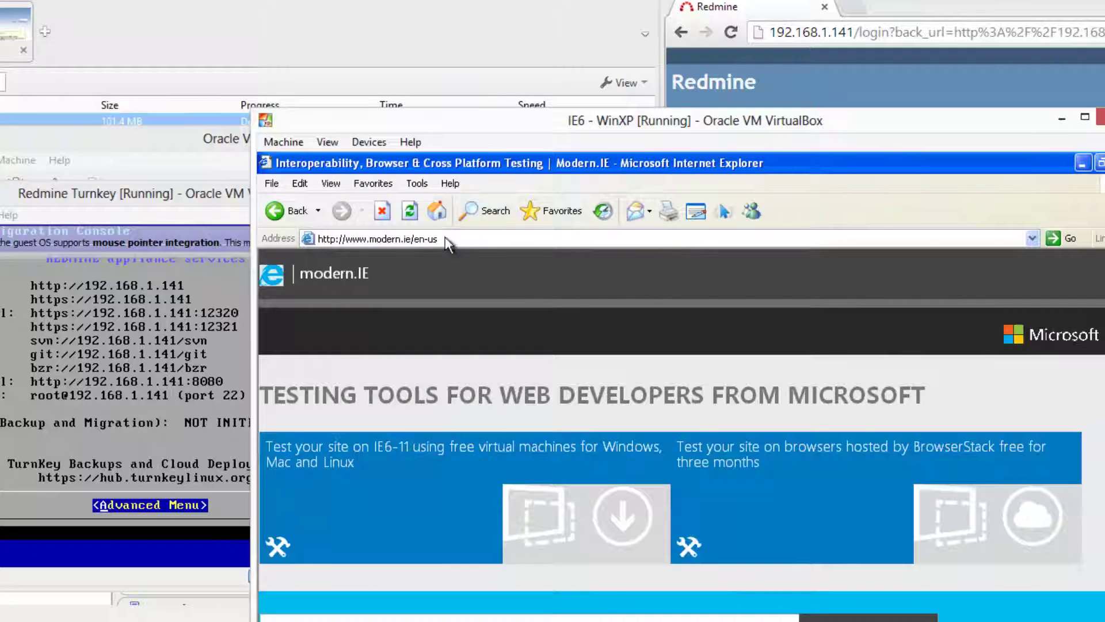
{"action": "left_click_drag", "start_coordinate": [488, 124], "coordinate": [588, 159]}
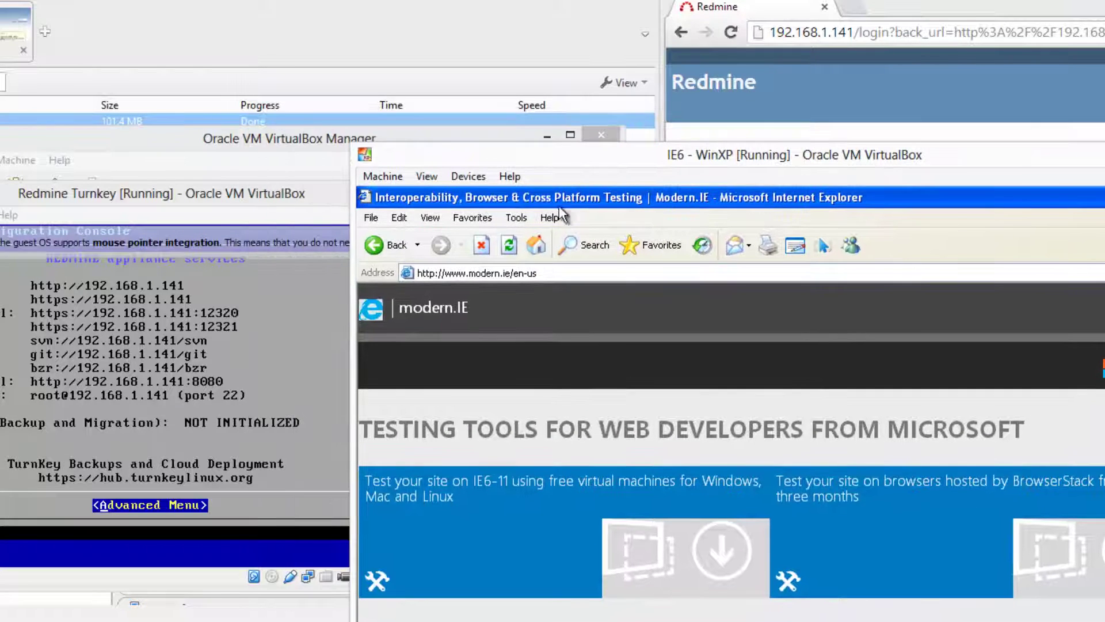
{"action": "left_click", "coordinate": [562, 272]}
{"action": "type", "text": "192"}
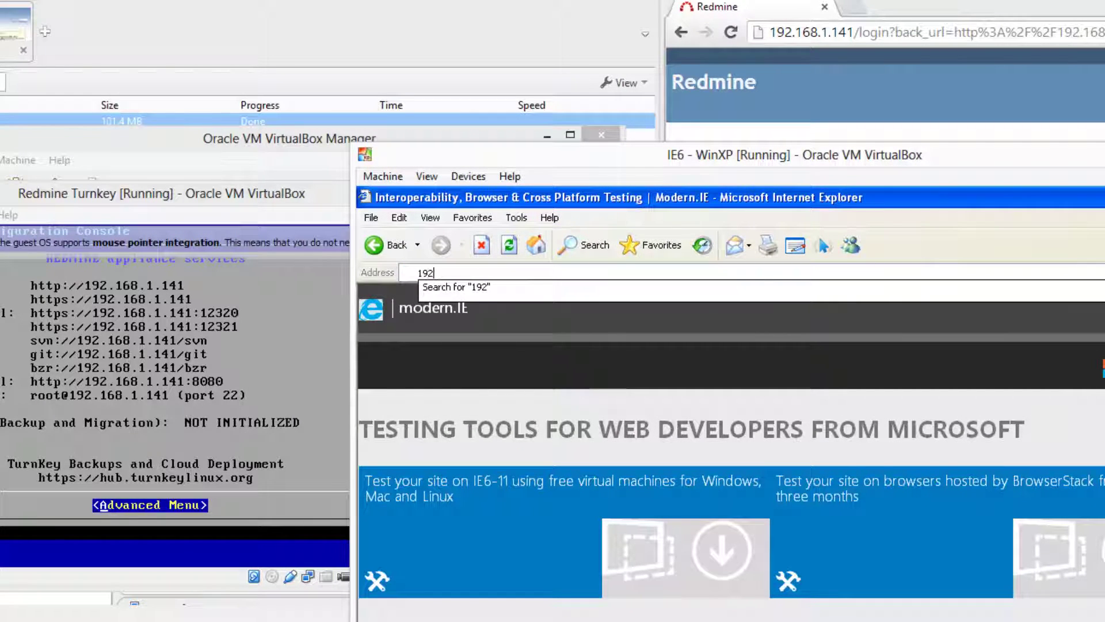
{"action": "type", "text": ".168.1.141"}
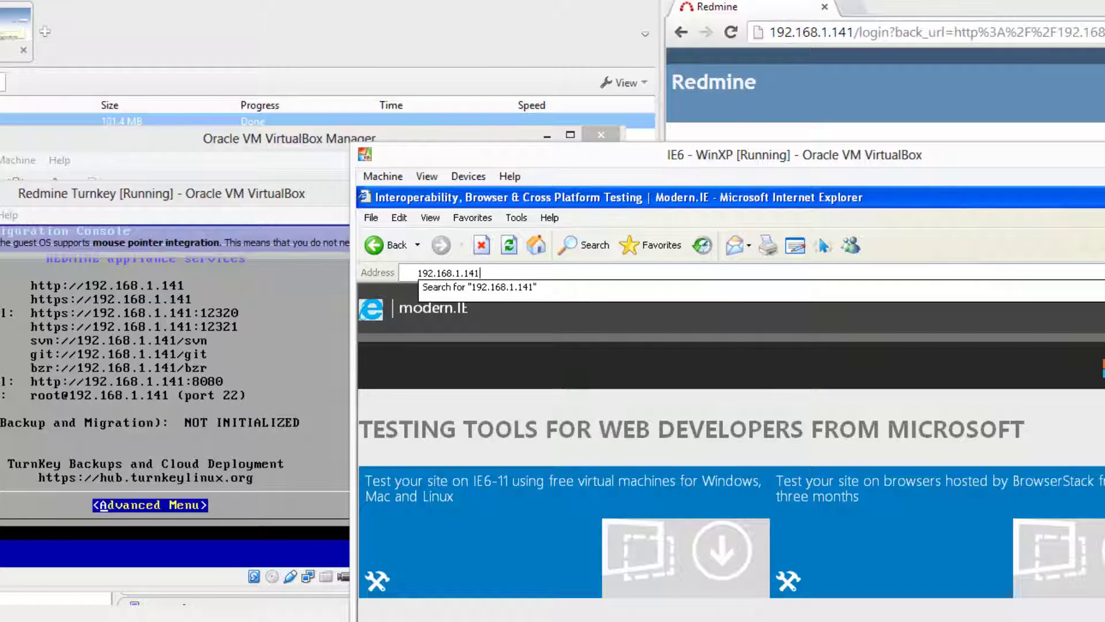
{"action": "key", "text": "Return"}
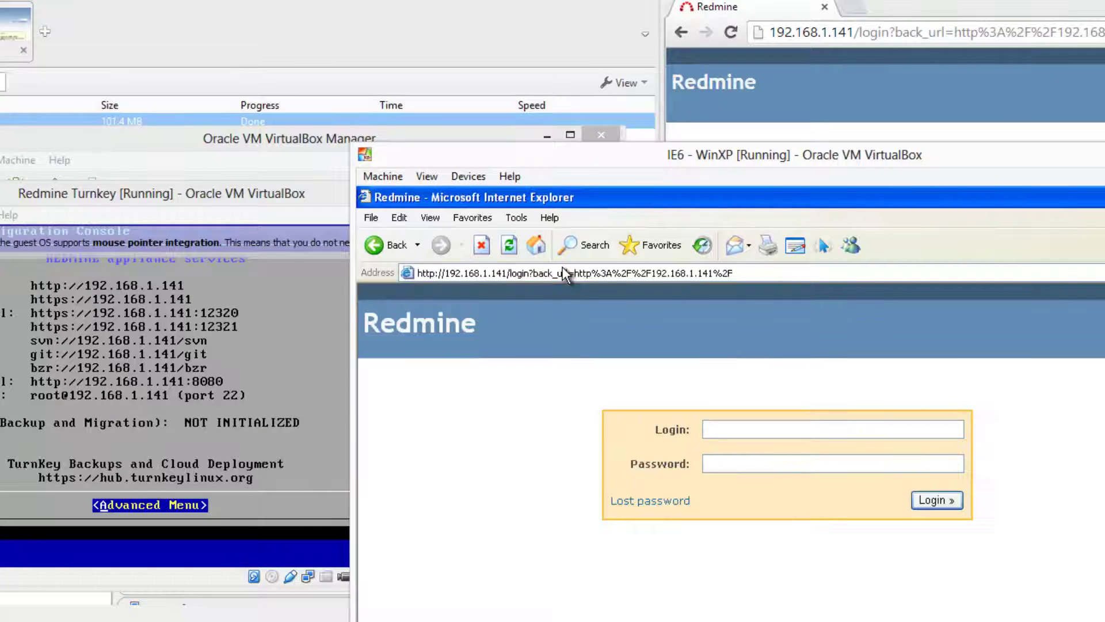
{"action": "left_click_drag", "start_coordinate": [744, 158], "coordinate": [776, 160]}
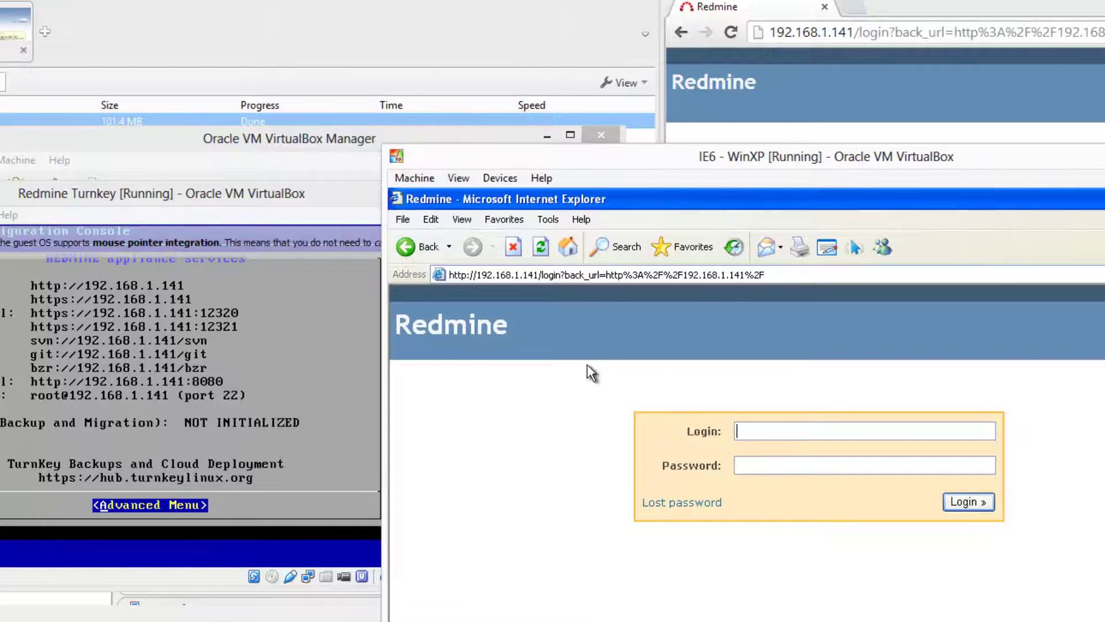
{"action": "left_click", "coordinate": [243, 190]}
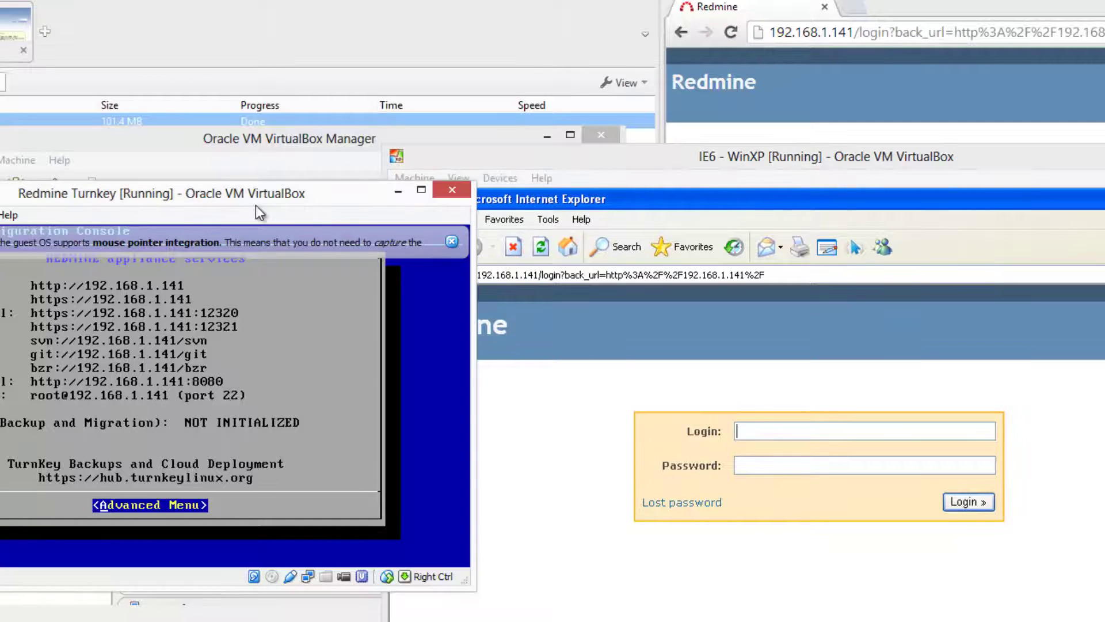